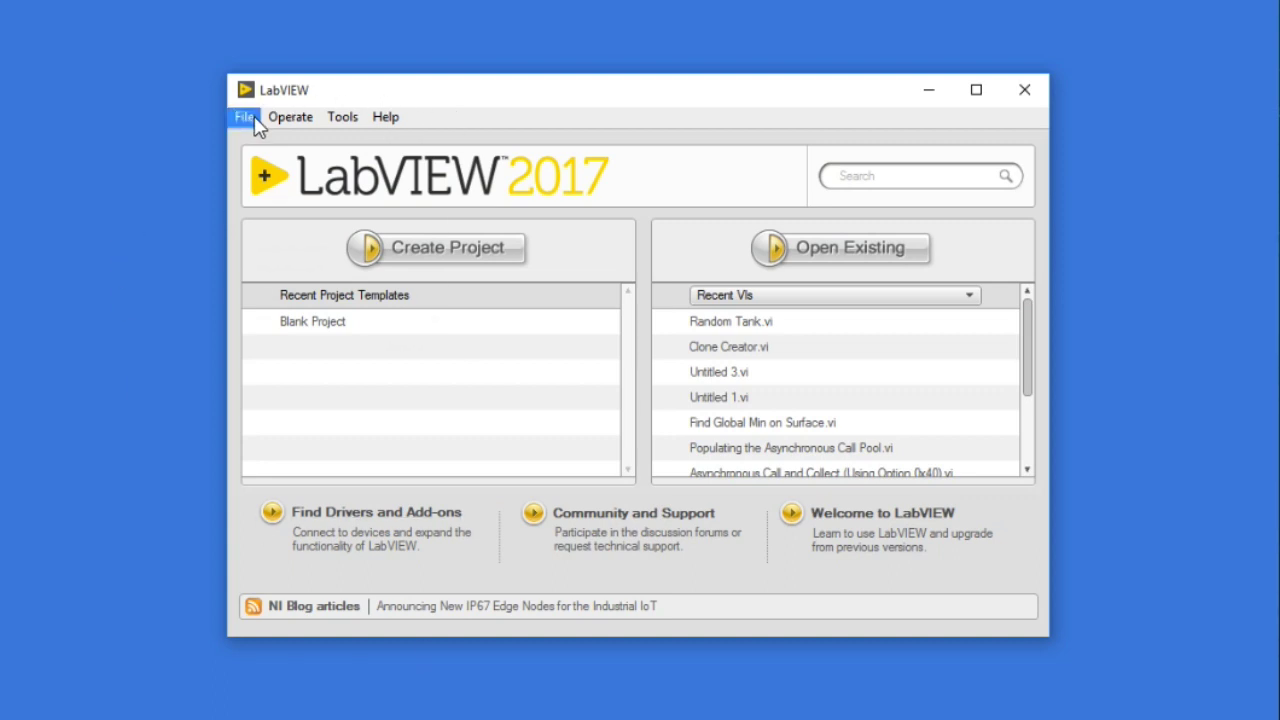
Step: Create a new blank VI and place a Waveform Graph on its front panel
click(246, 117)
click(260, 136)
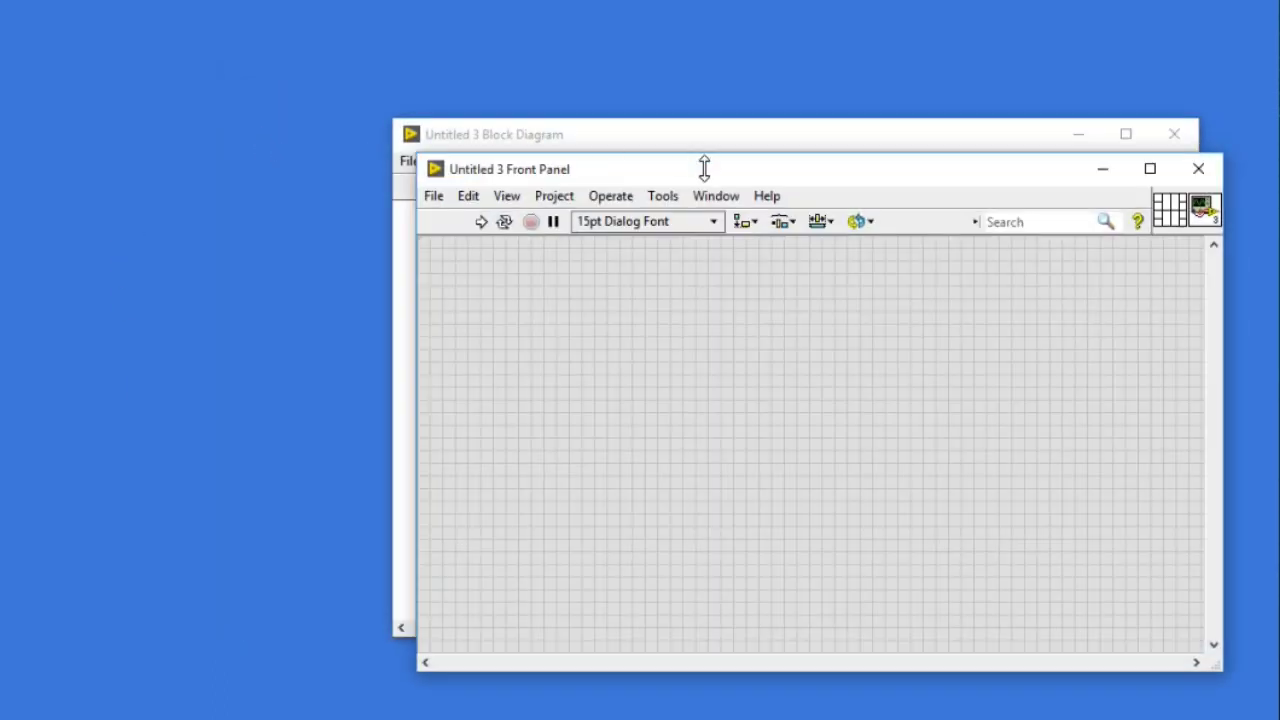
drag(703, 176, 298, 35)
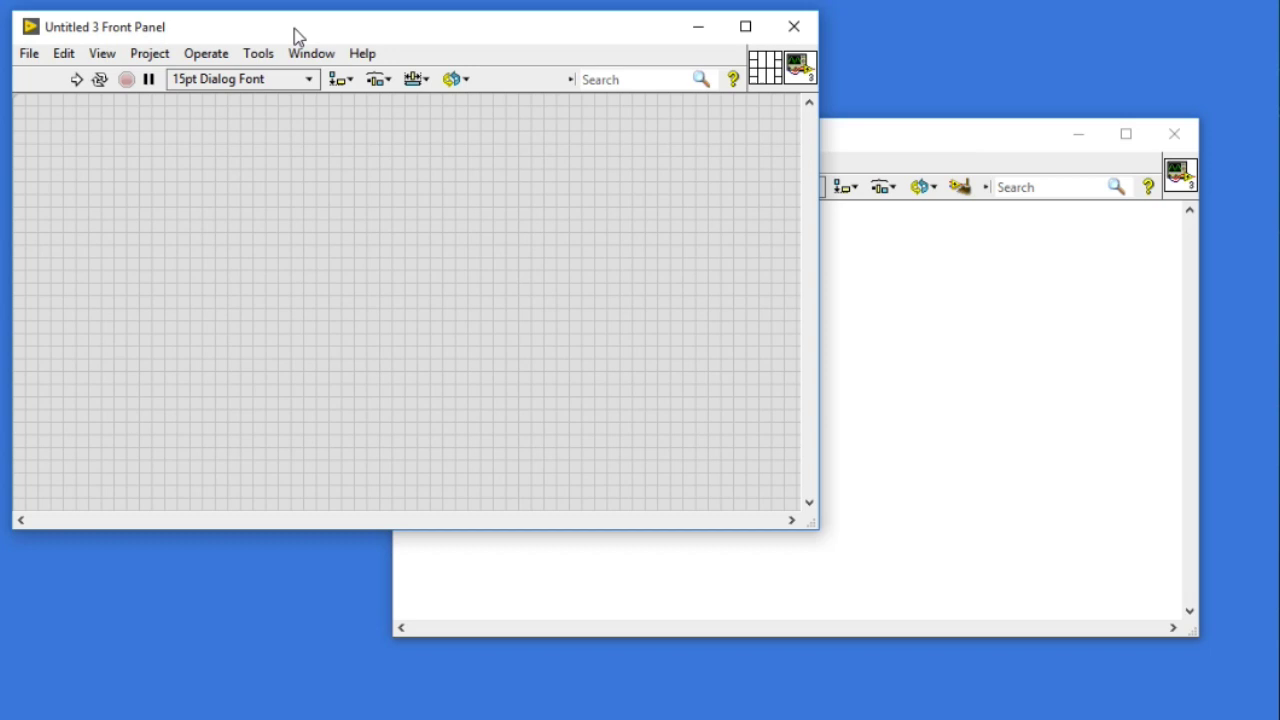
right_click(425, 175)
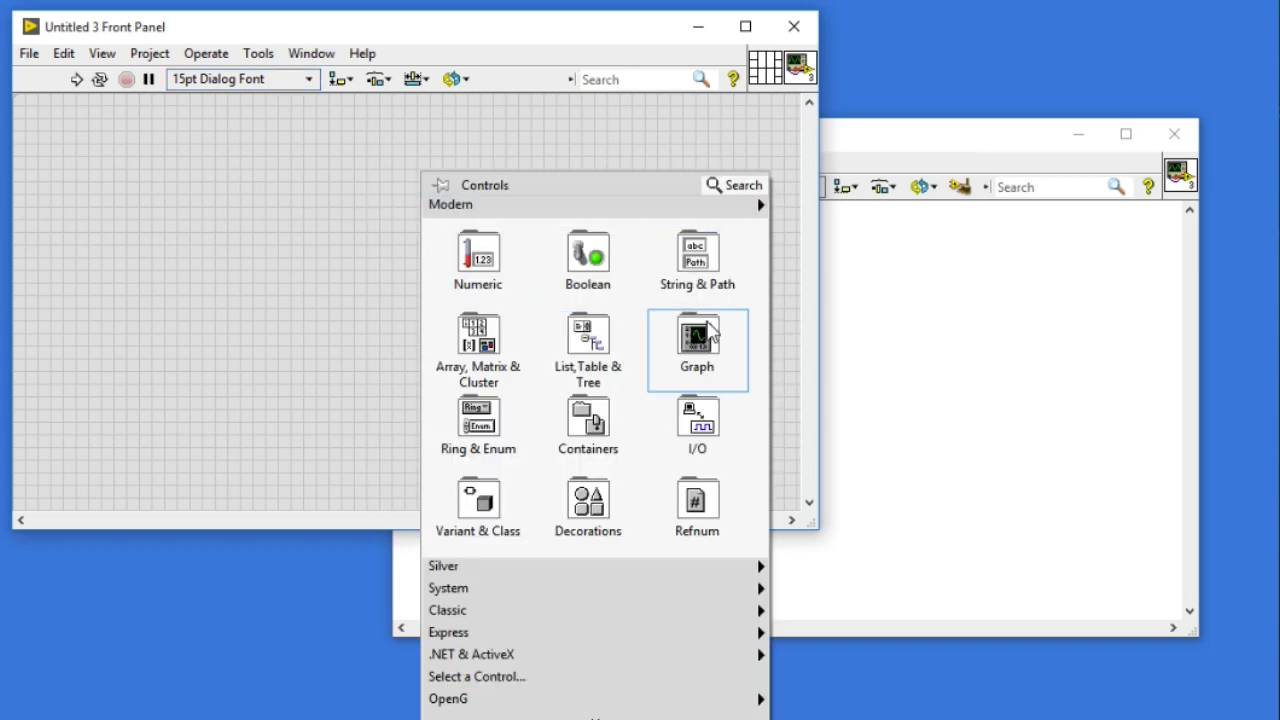
mouse_move(718, 330)
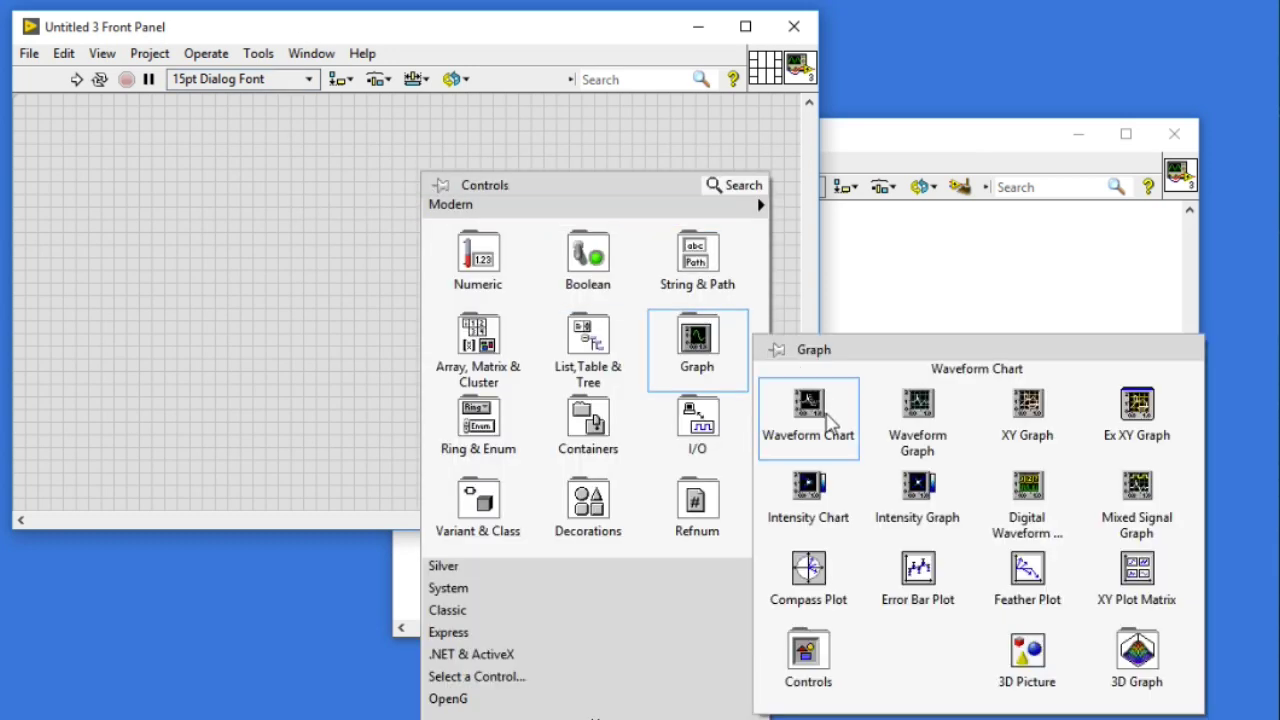
click(910, 403)
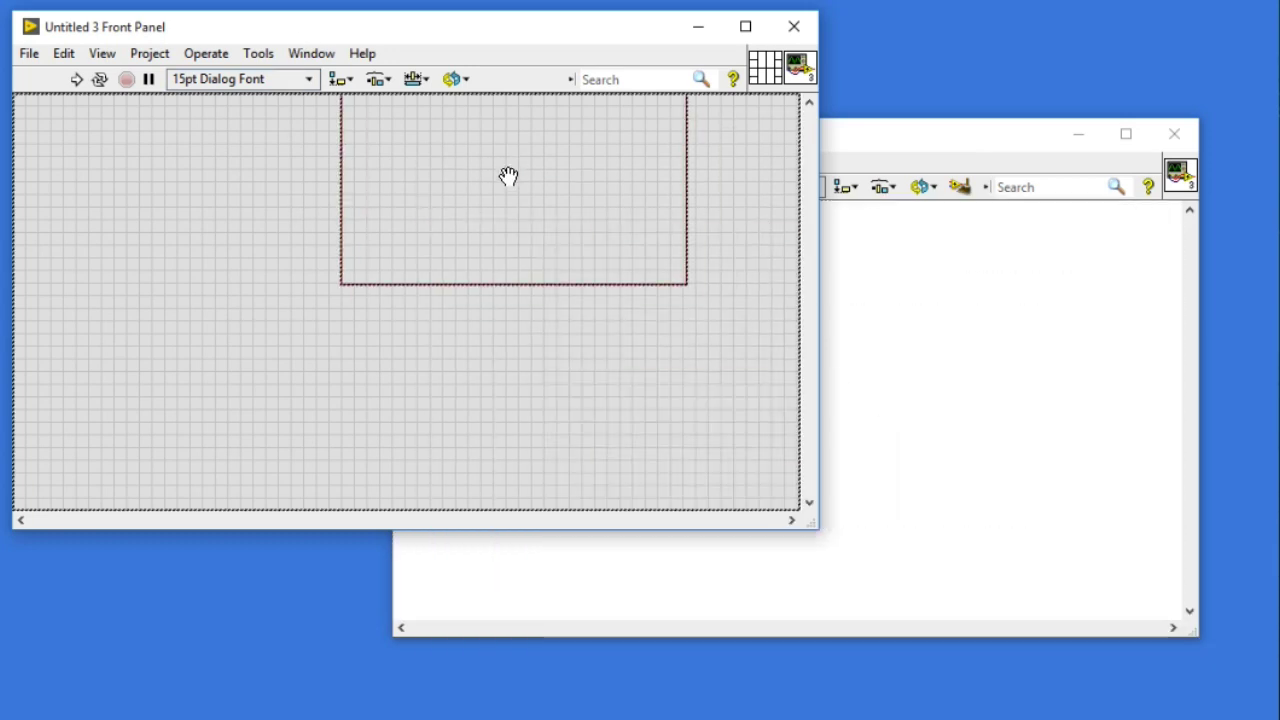
click(587, 241)
Step: Add an OK Button to the left of the graph and widen it
right_click(200, 200)
mouse_move(372, 262)
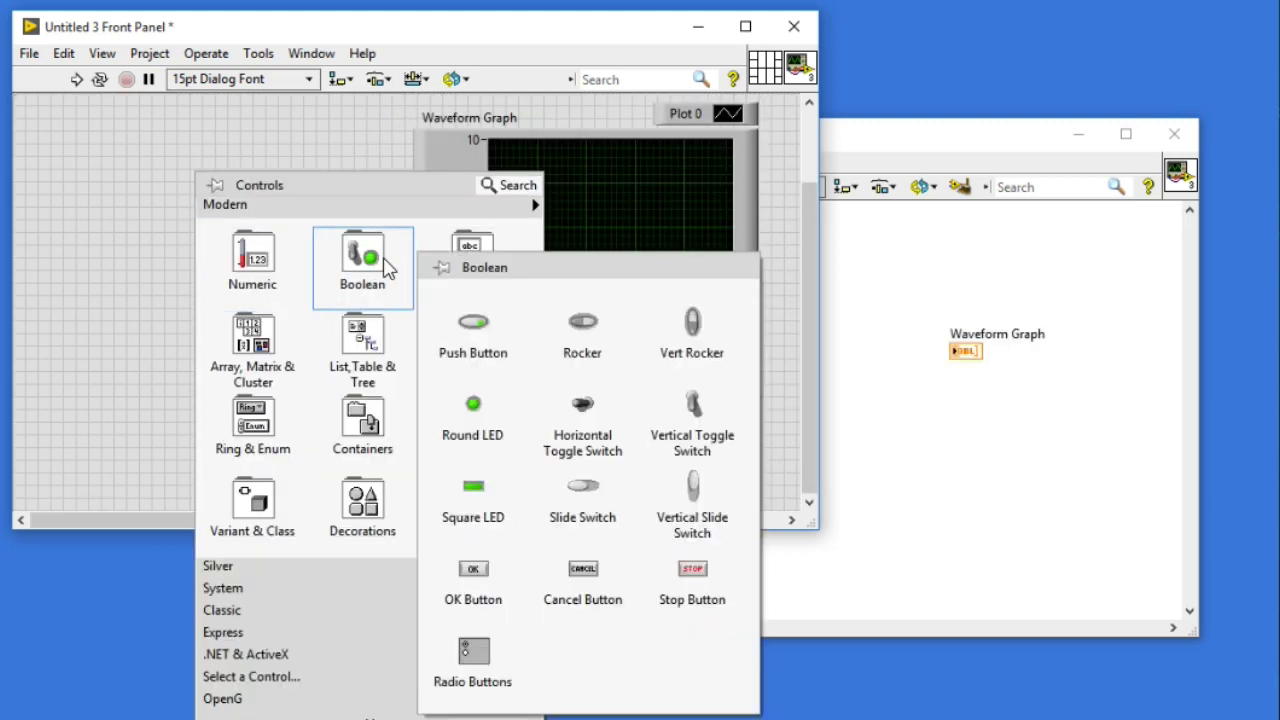
click(441, 268)
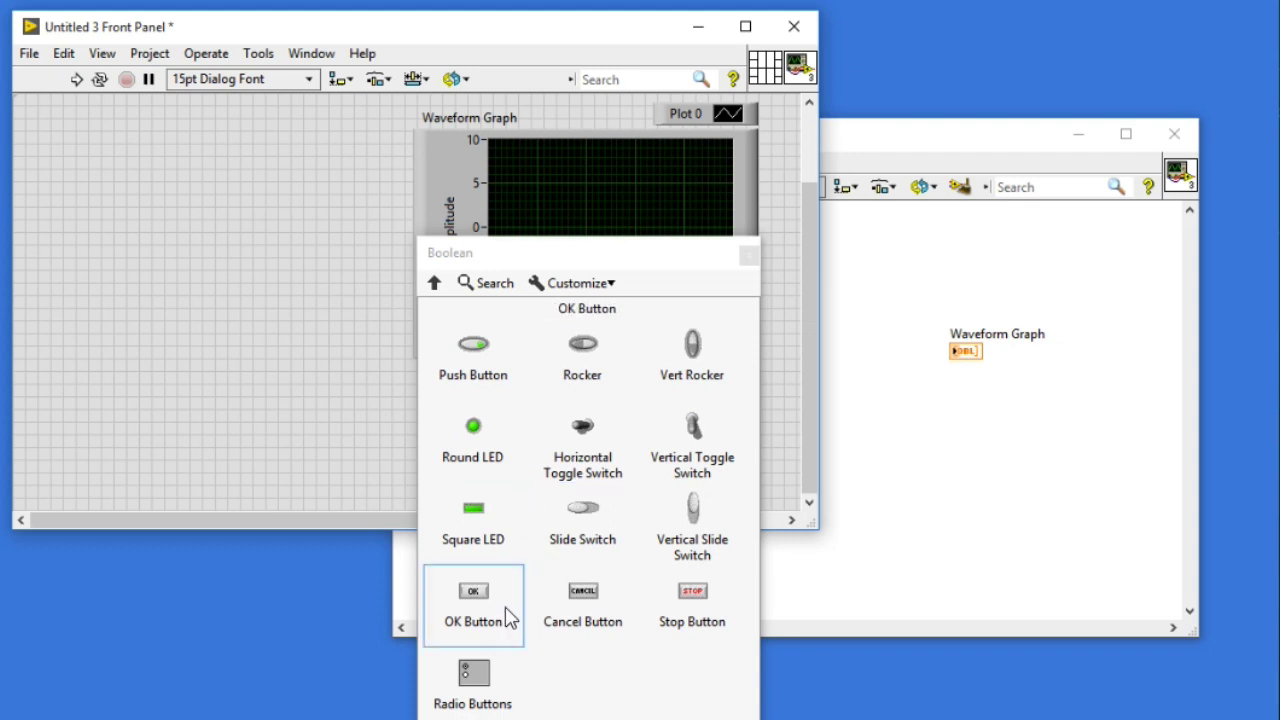
click(480, 608)
click(100, 175)
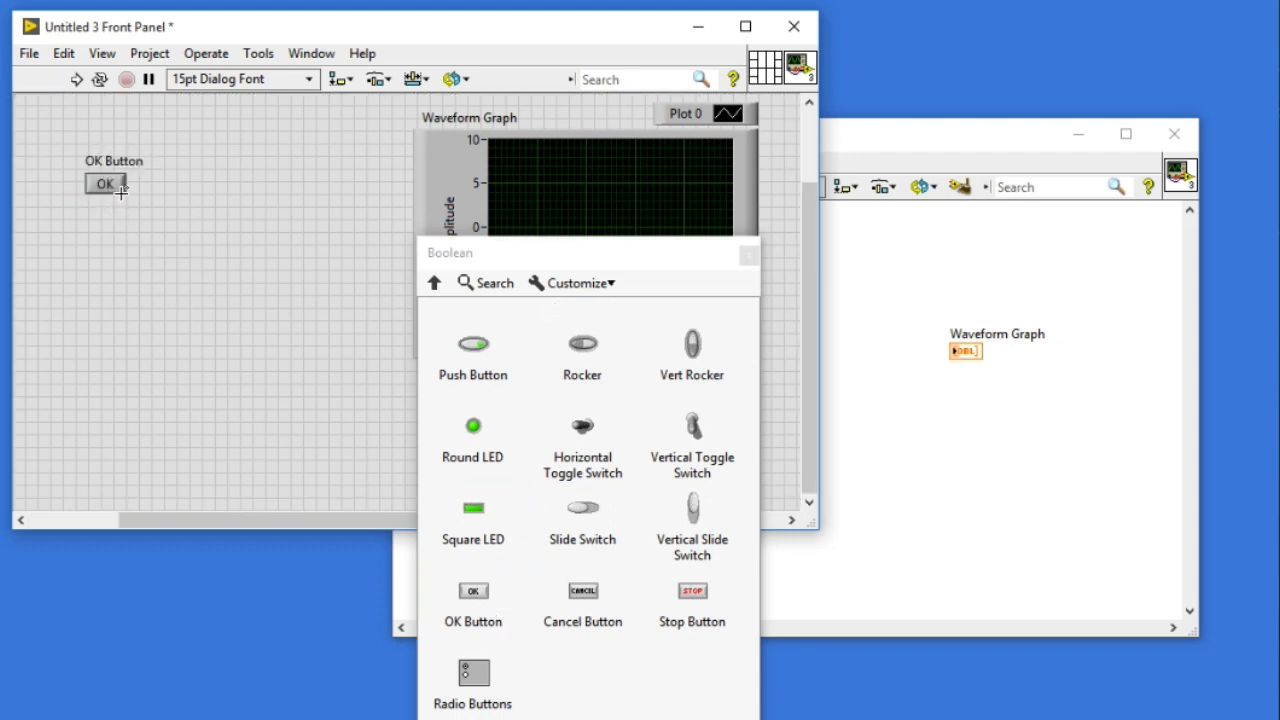
drag(120, 190, 201, 207)
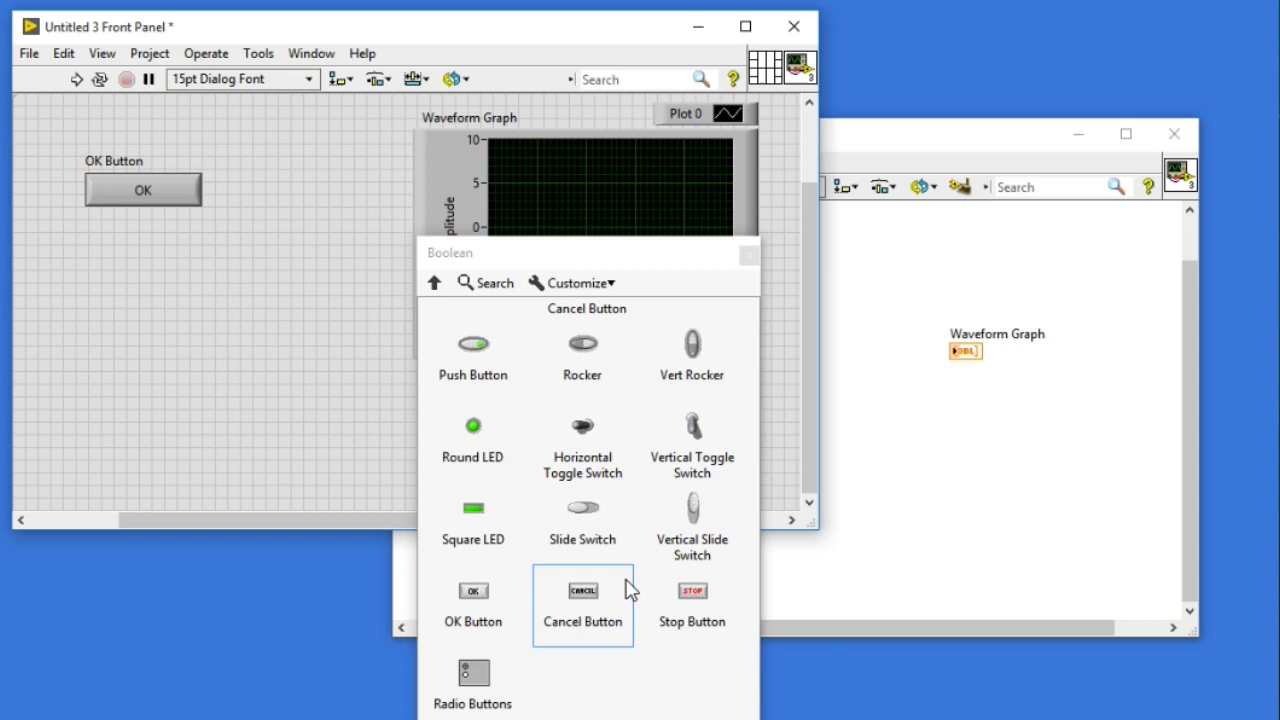
Step: Add a Stop Button below OK, widened to match, and close the Boolean palette
click(692, 600)
click(103, 242)
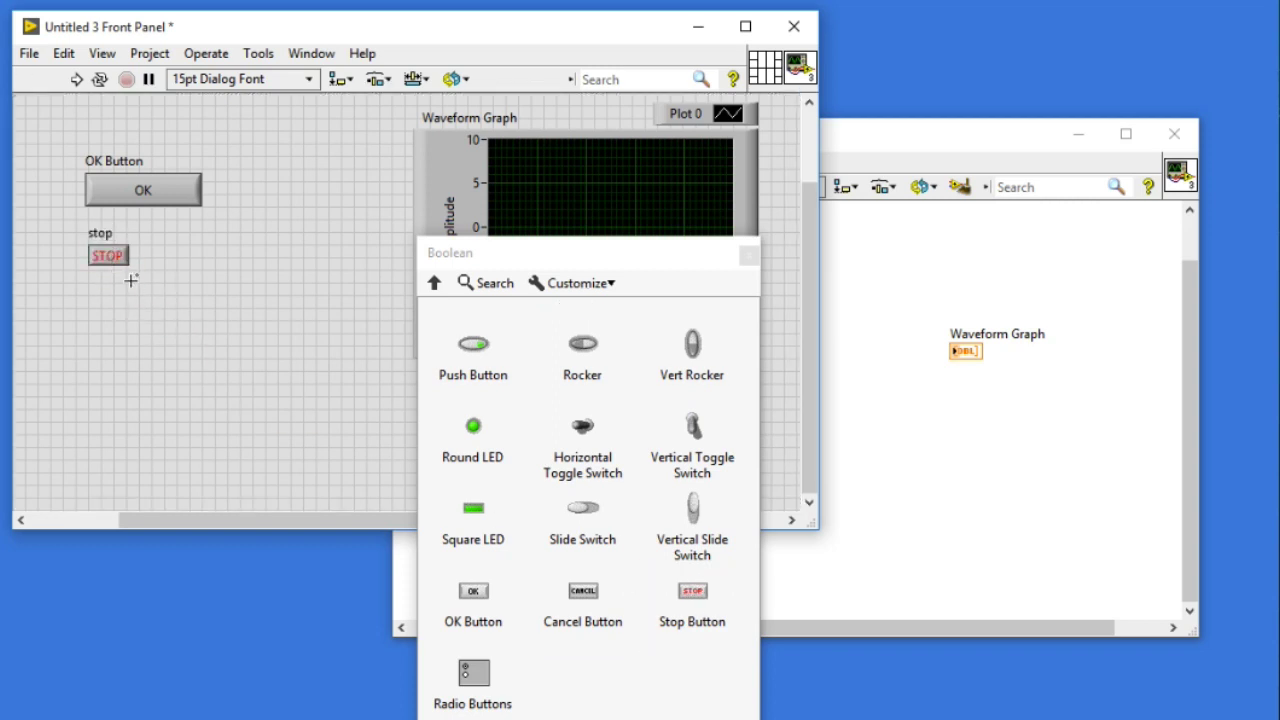
drag(128, 266, 201, 282)
click(297, 315)
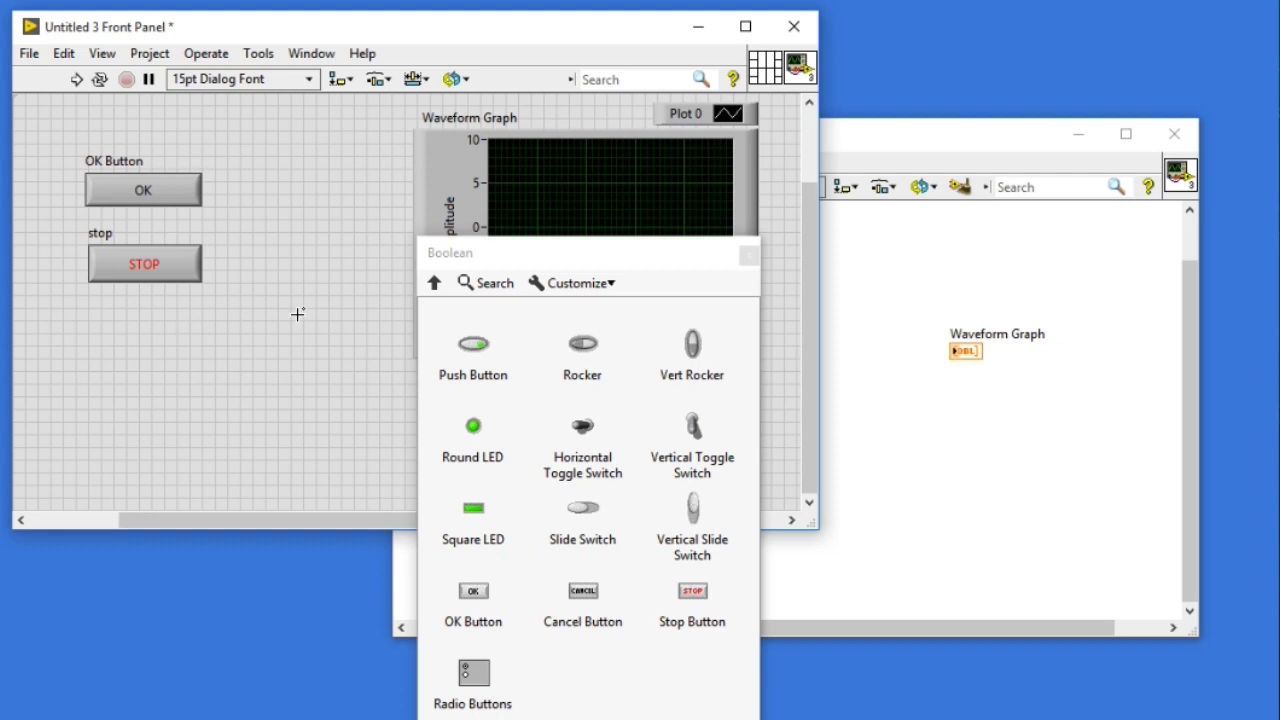
click(749, 256)
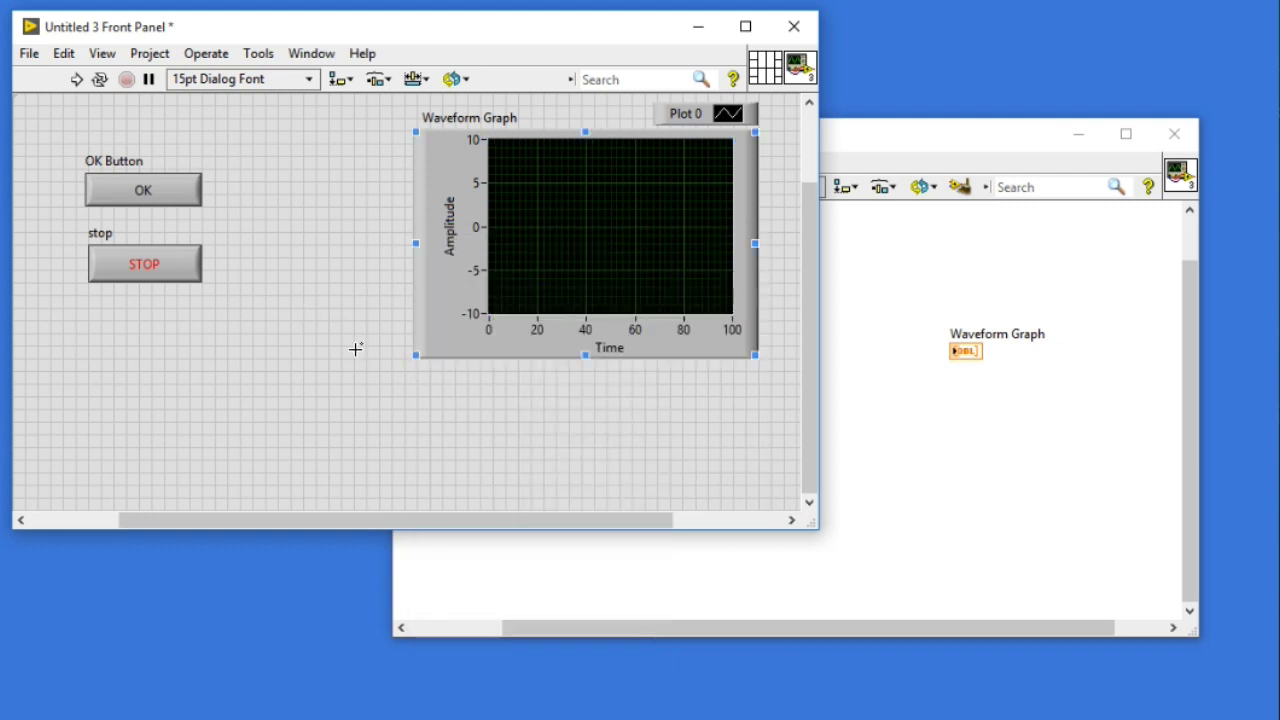
Step: Maximize the front panel, select the Waveform Graph, then restore the window's size
double_click(408, 40)
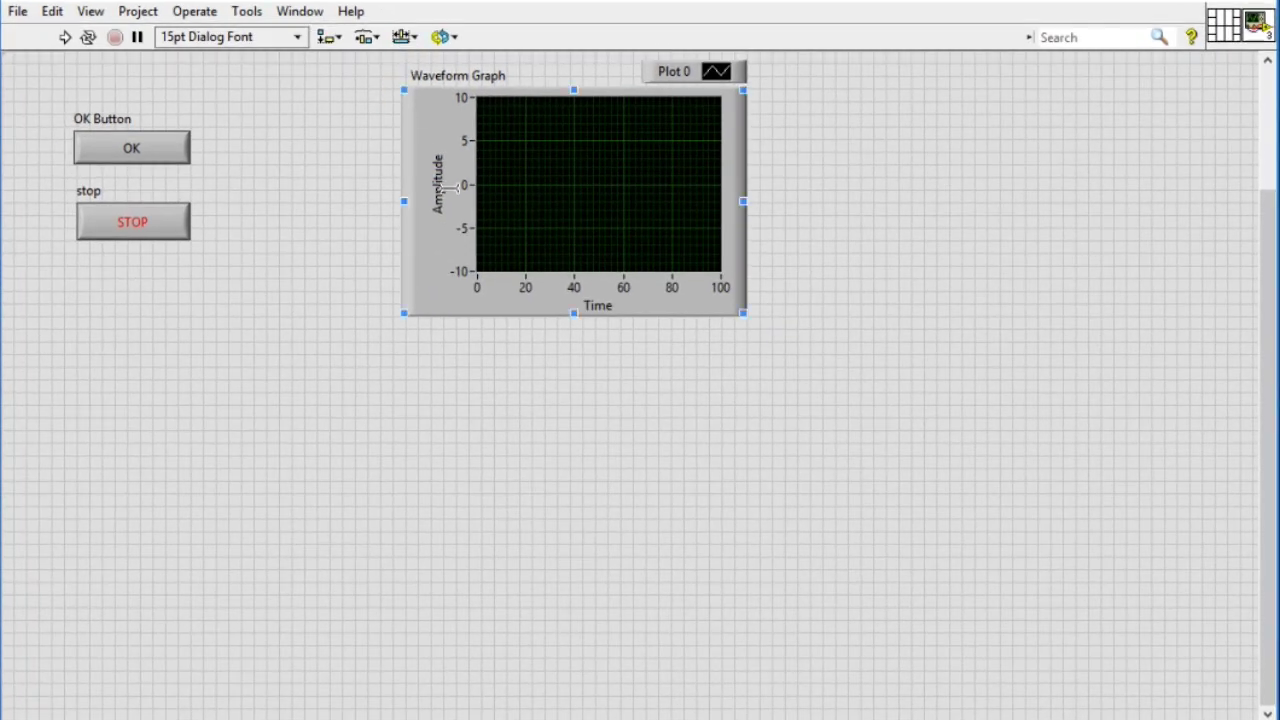
click(482, 379)
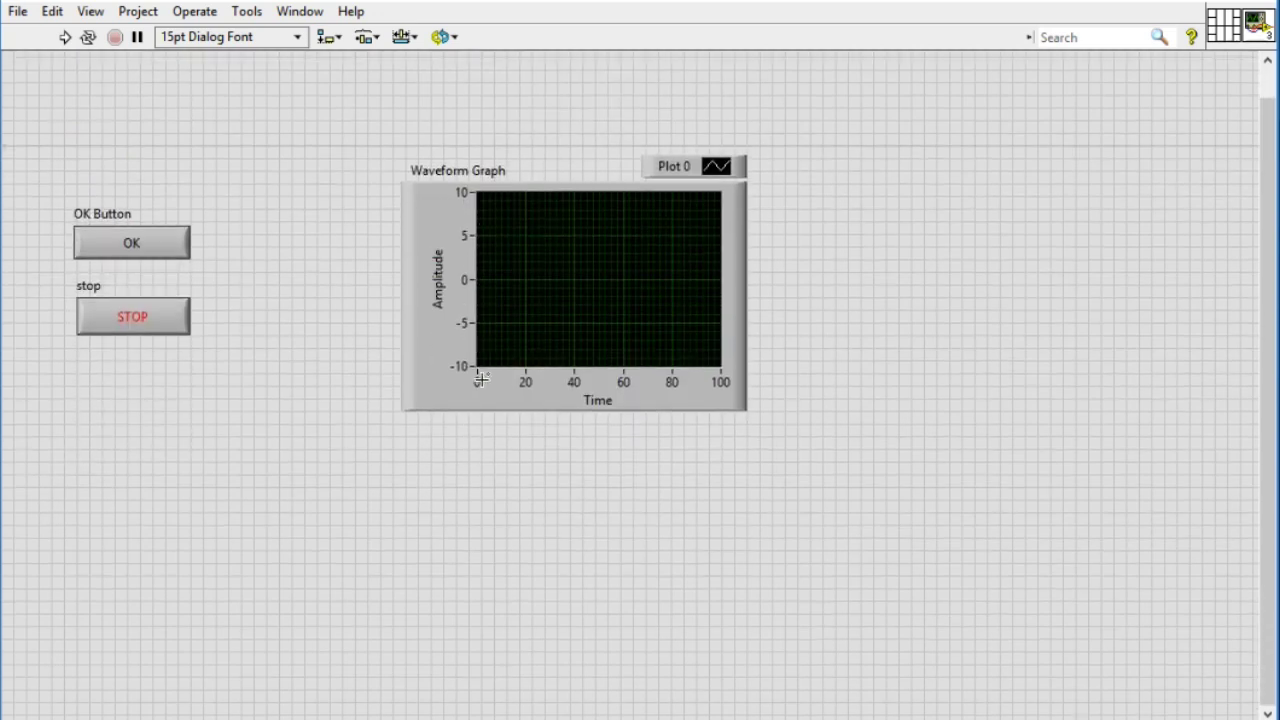
click(420, 208)
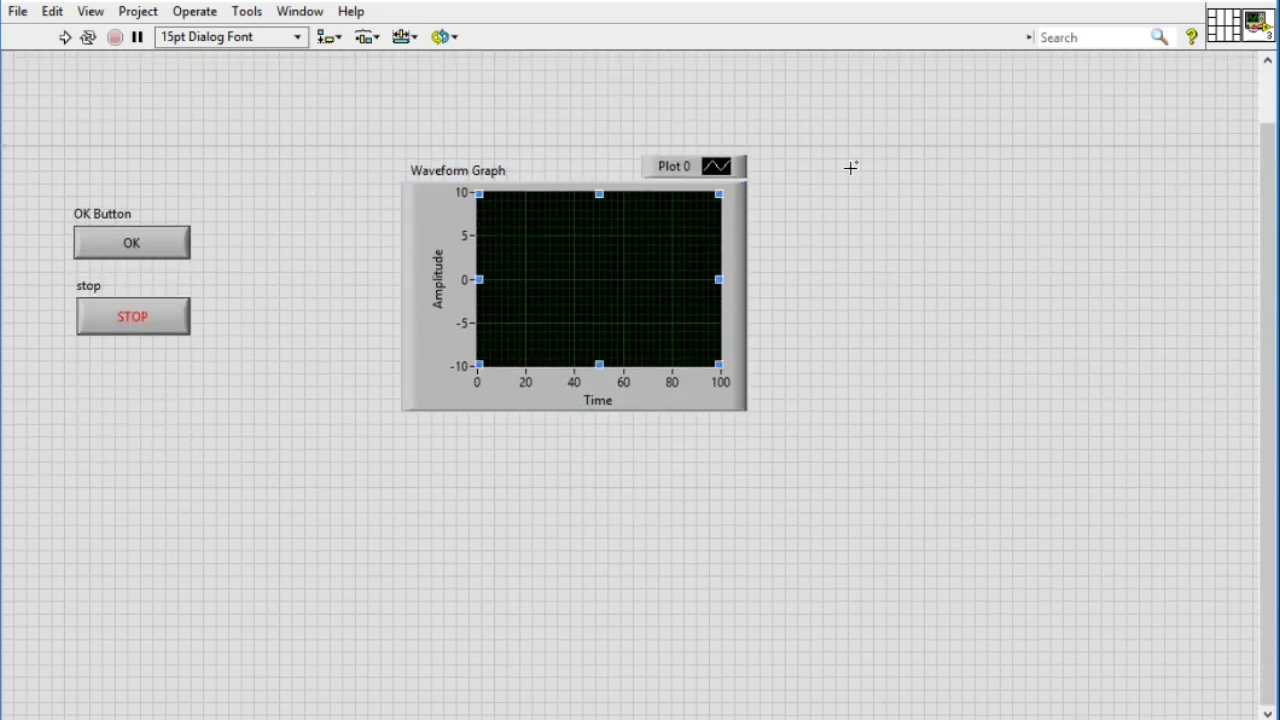
double_click(680, 2)
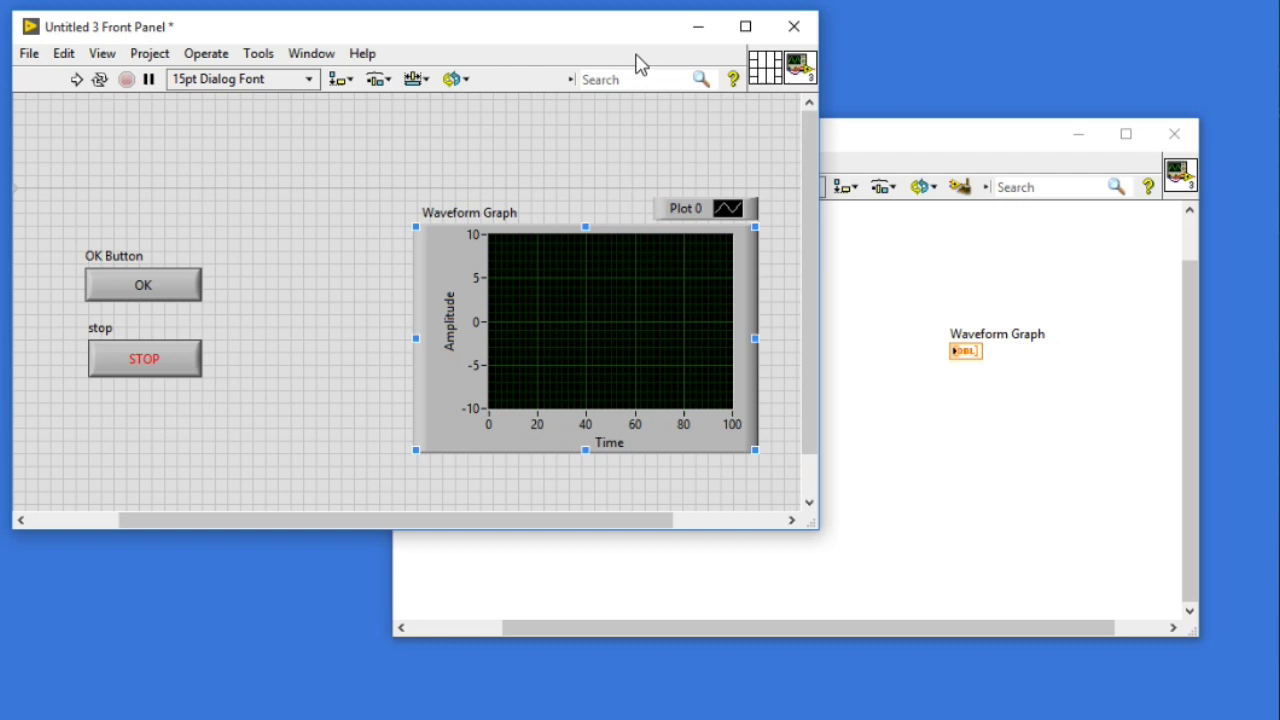
Step: Nudge the front panel window slightly up and to the left
drag(530, 47, 515, 13)
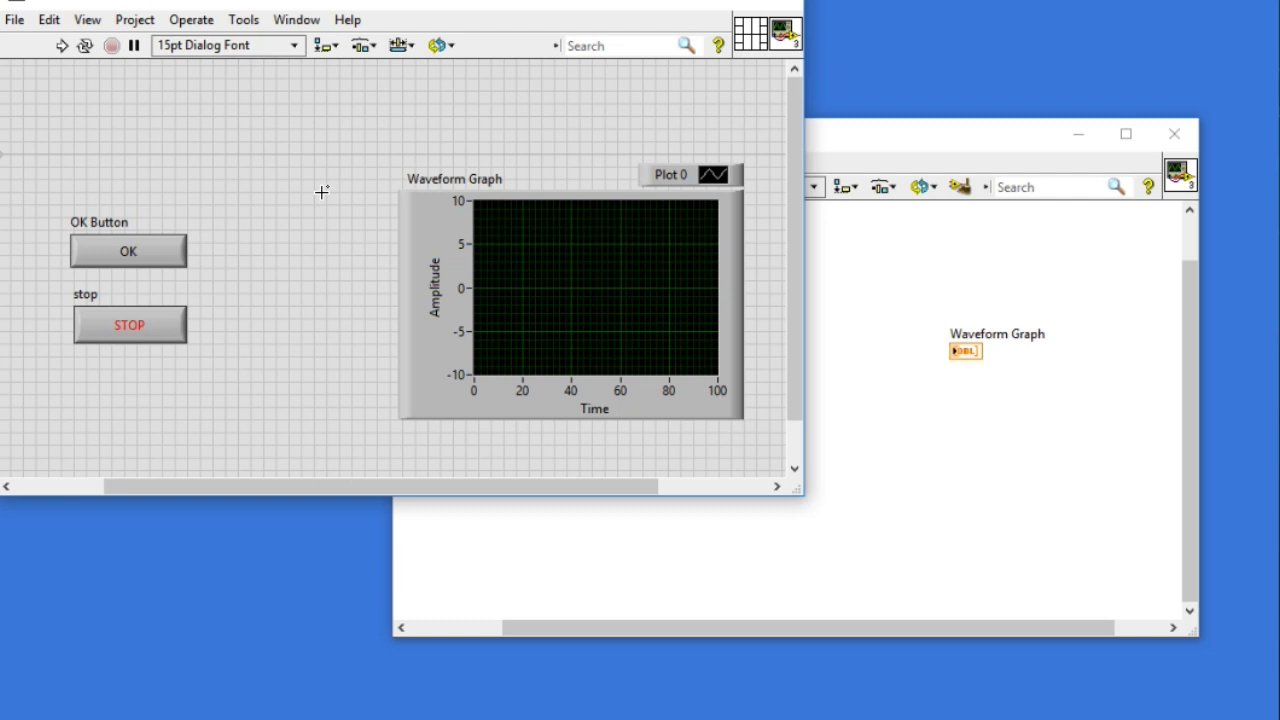
Step: Return the front panel window to its smaller, restored size
double_click(757, 6)
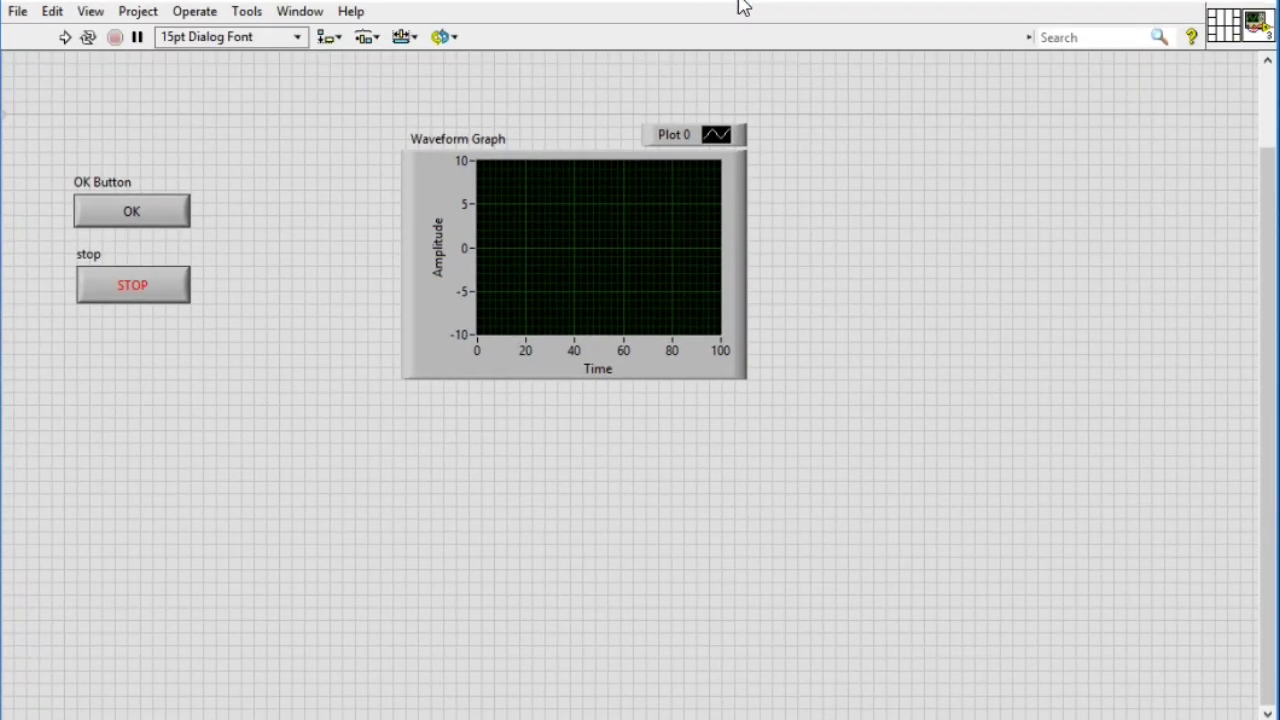
double_click(1200, 5)
click(872, 335)
Step: Set Pane Sizing to Scale all Objects with Pane, then test by enlarging and shrinking the window
right_click(796, 487)
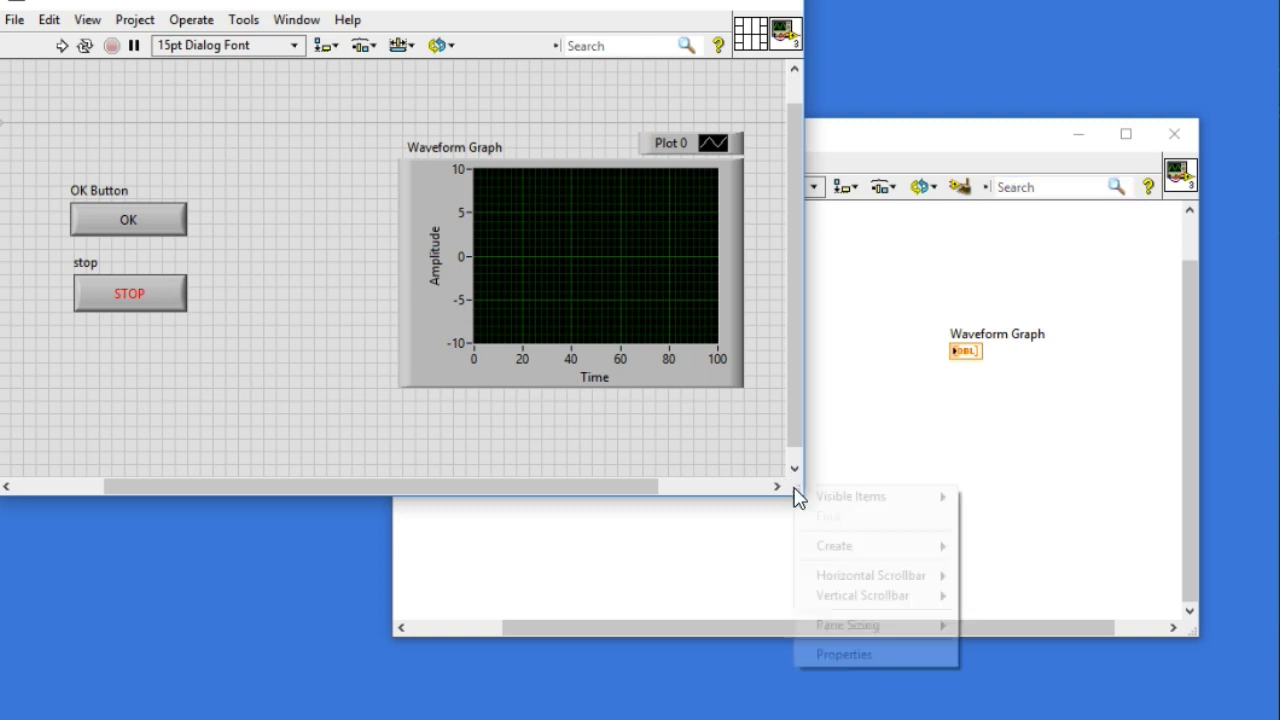
mouse_move(886, 637)
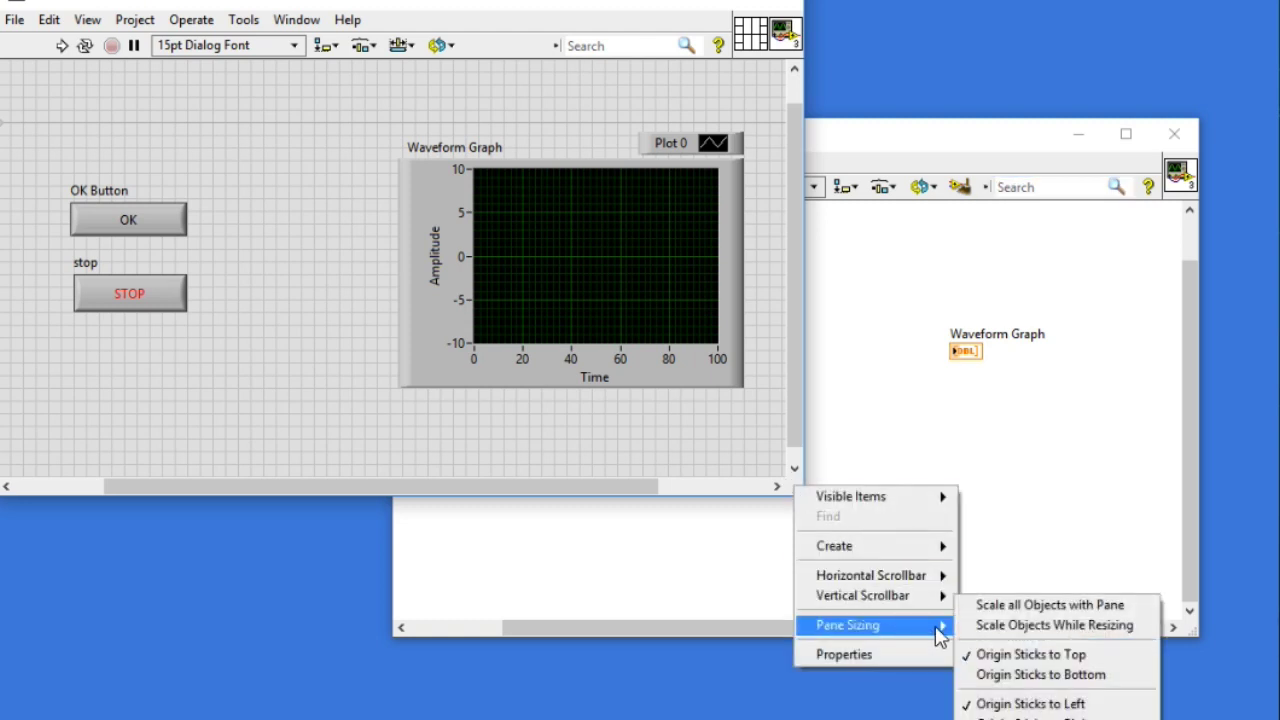
click(1022, 603)
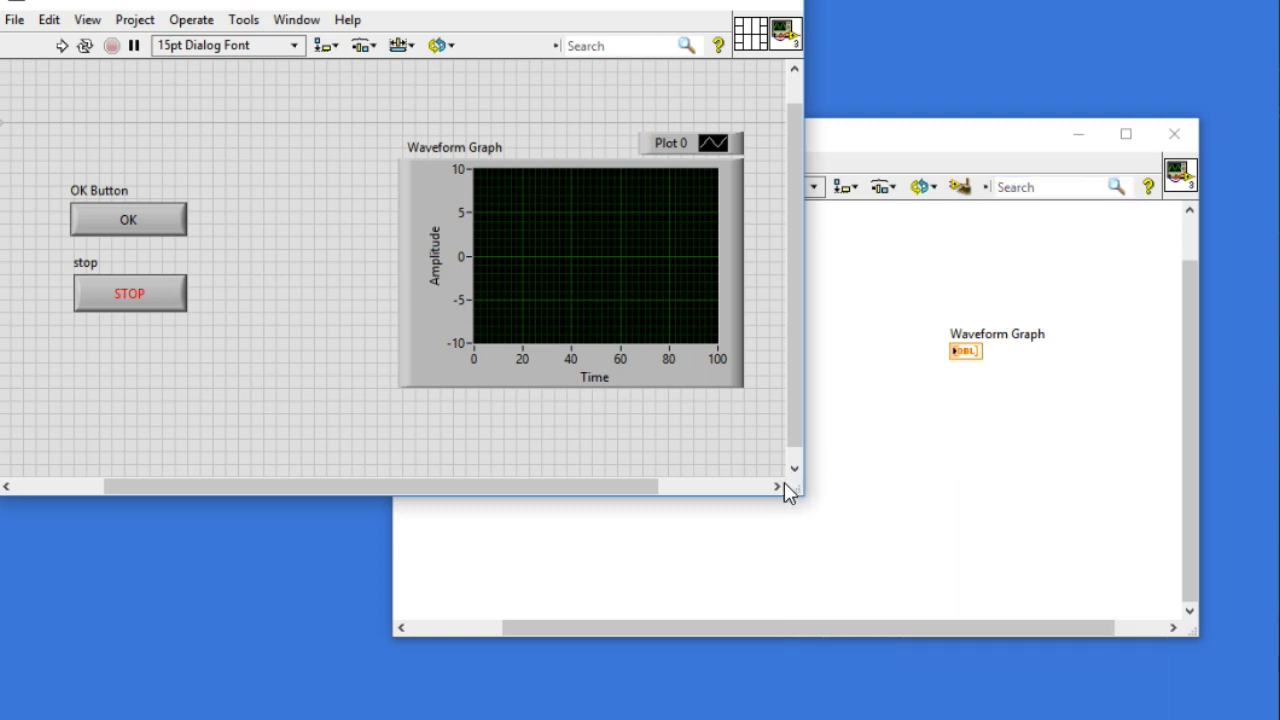
drag(800, 492, 1278, 718)
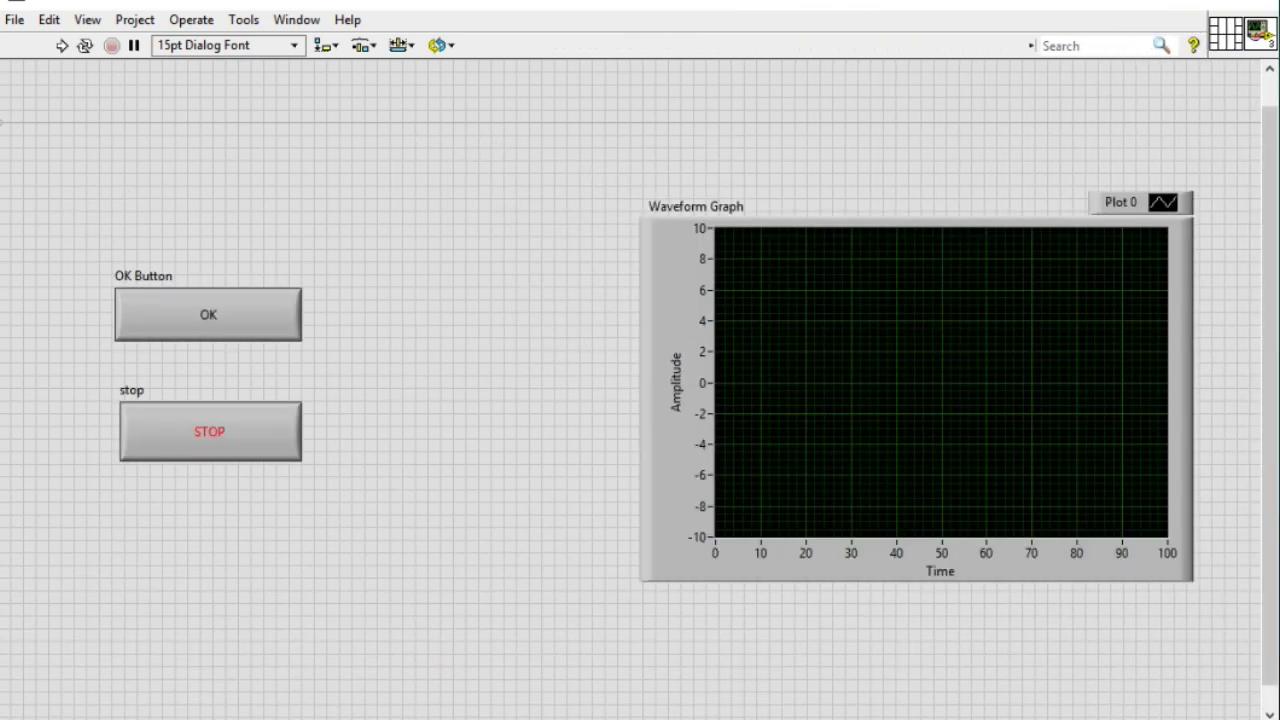
drag(1278, 718, 654, 403)
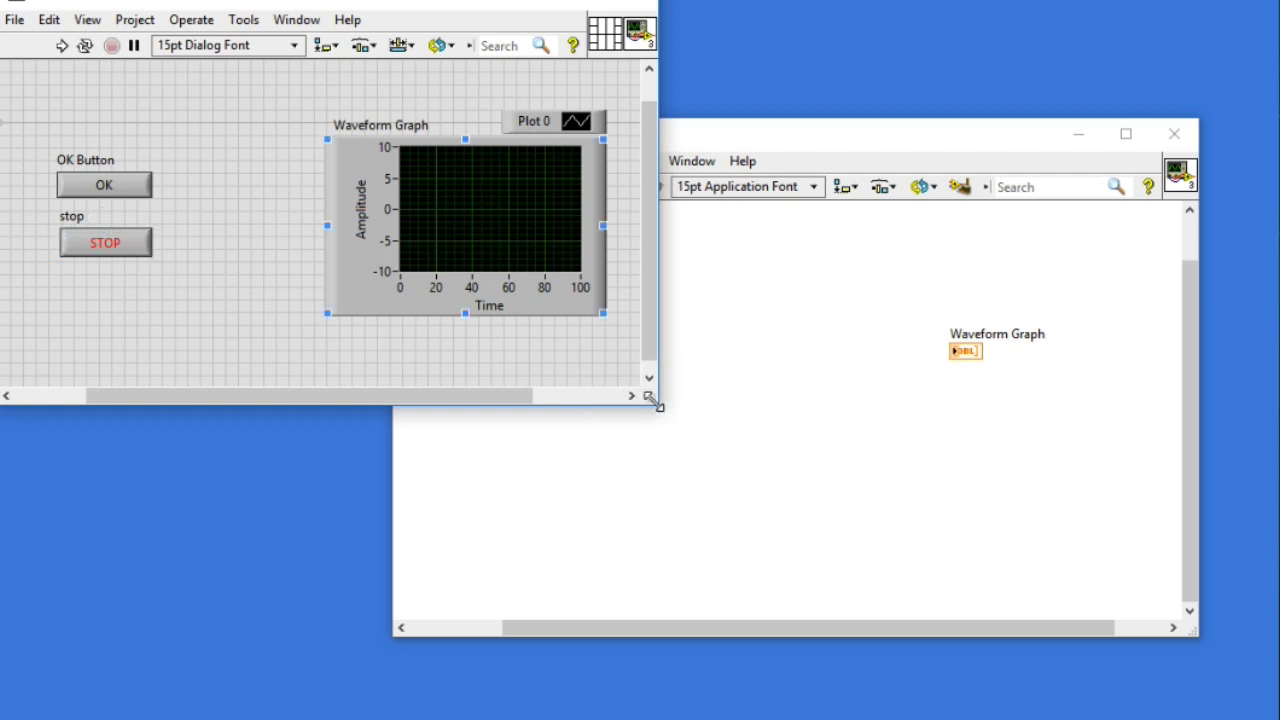
Step: Shrink the front panel window further, select the graph, and drag the window back out
drag(657, 403, 404, 232)
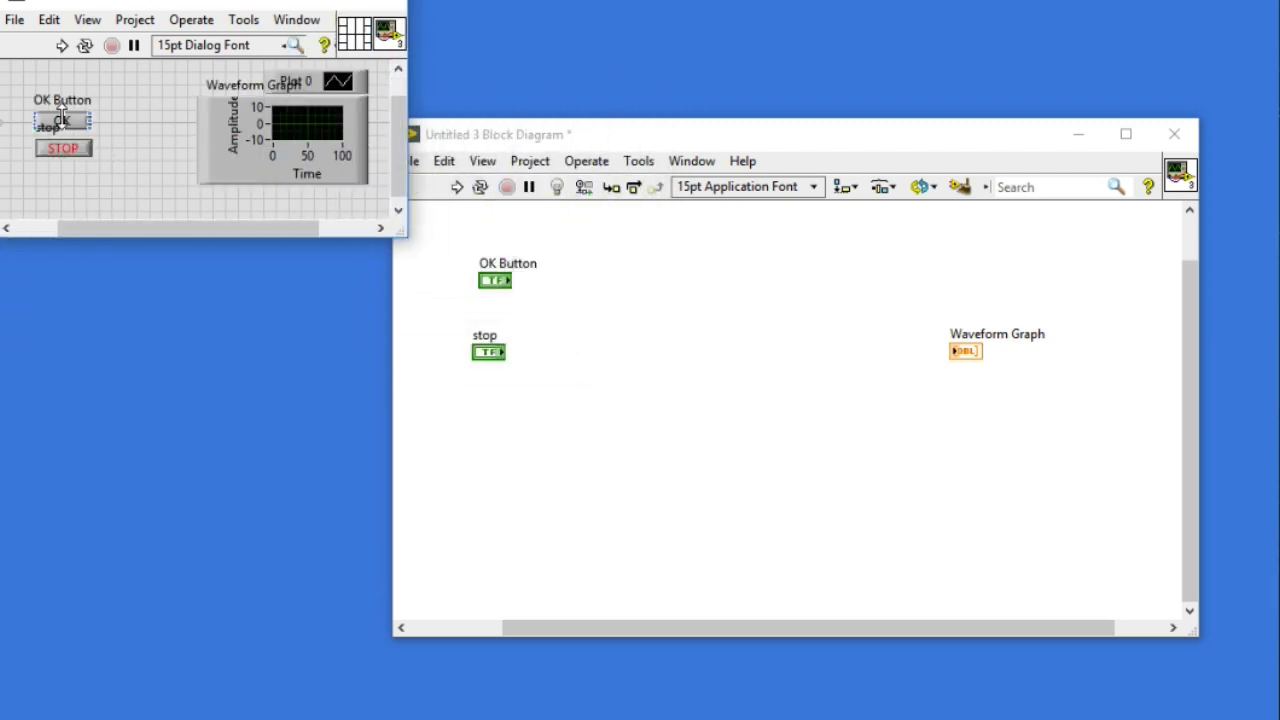
click(224, 103)
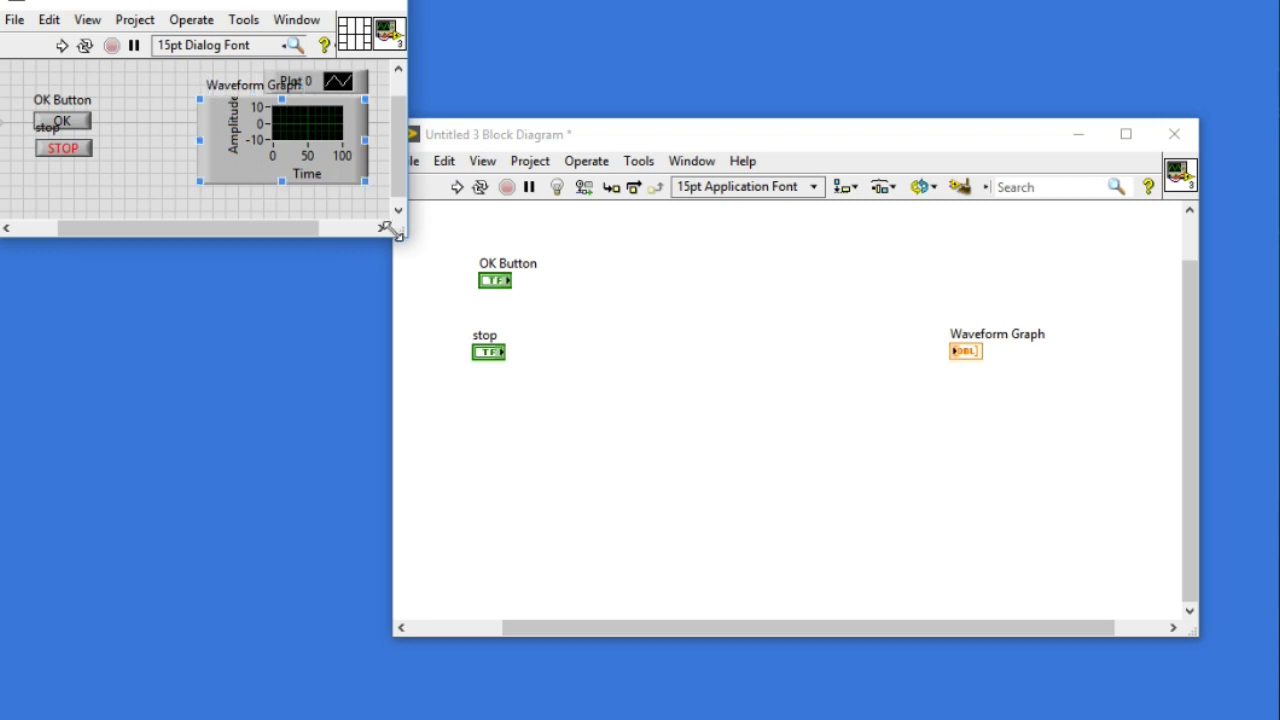
drag(397, 232, 1222, 719)
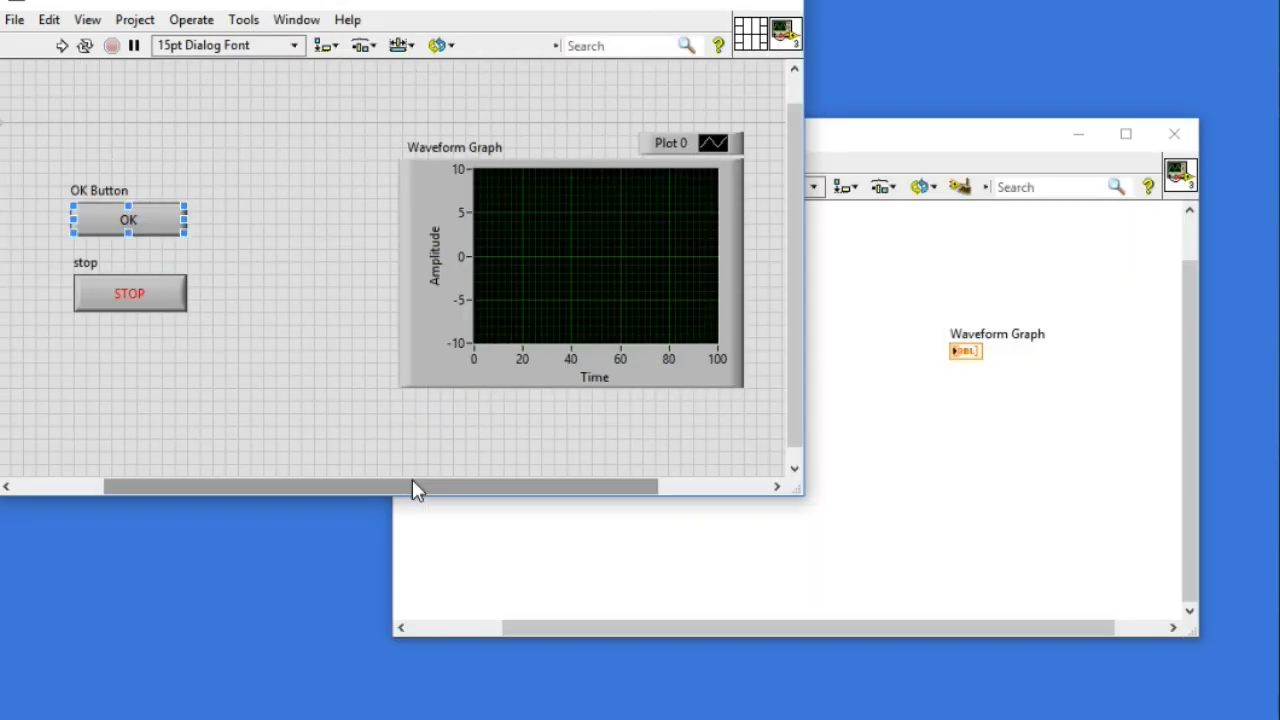
Step: Select both the OK and STOP buttons and lock them through the Reorder menu
click(274, 378)
drag(42, 153, 263, 401)
right_click(176, 230)
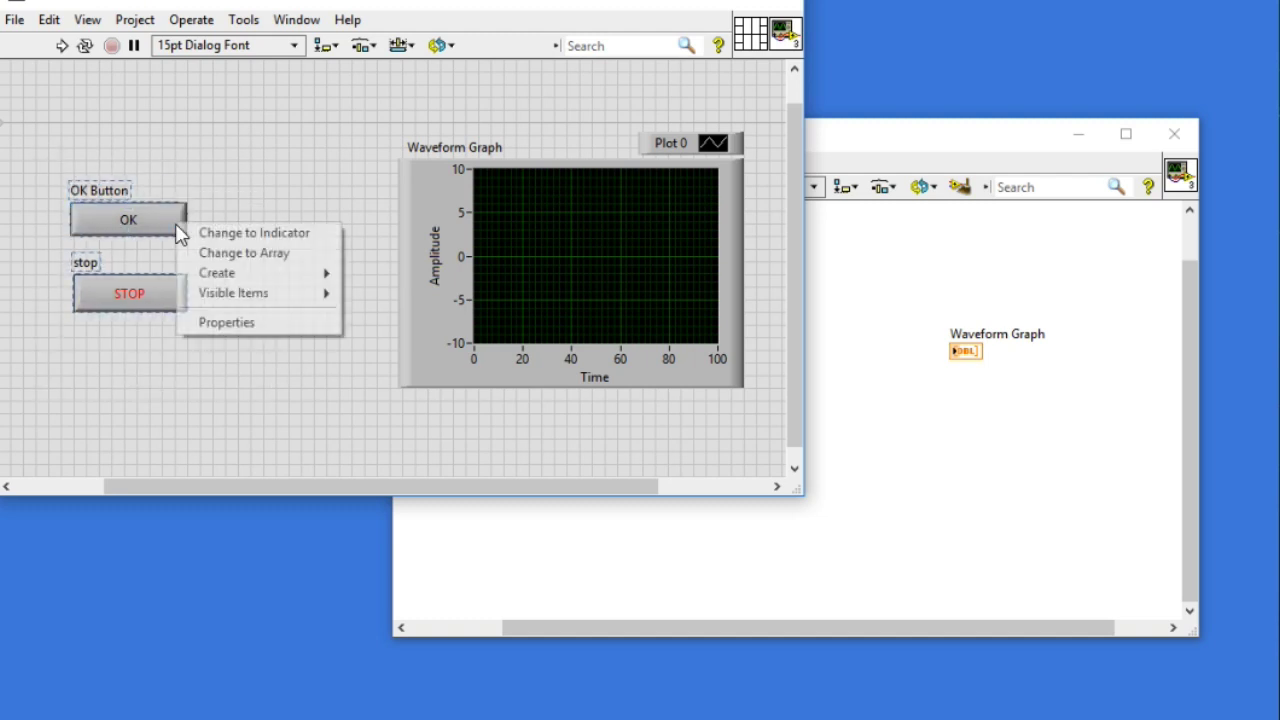
click(206, 209)
click(437, 46)
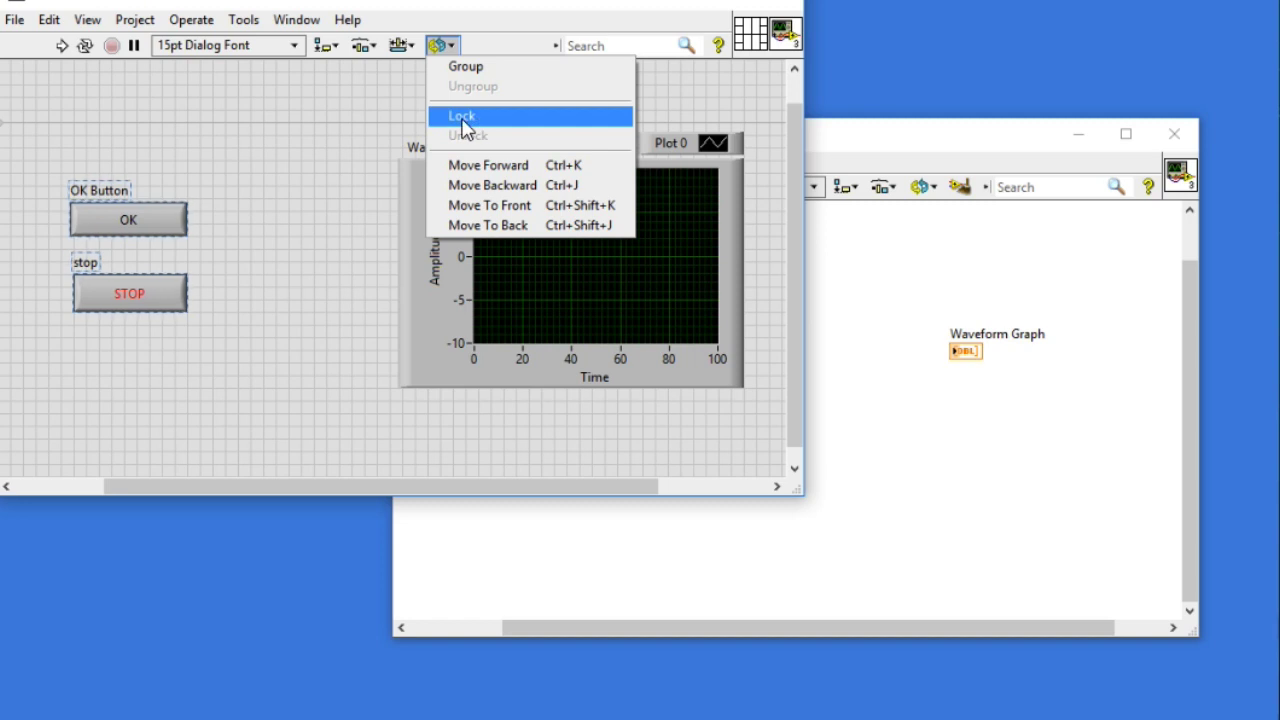
click(462, 116)
Step: Enlarge the front panel window to full screen so the Waveform Graph scales up
drag(303, 219, 651, 429)
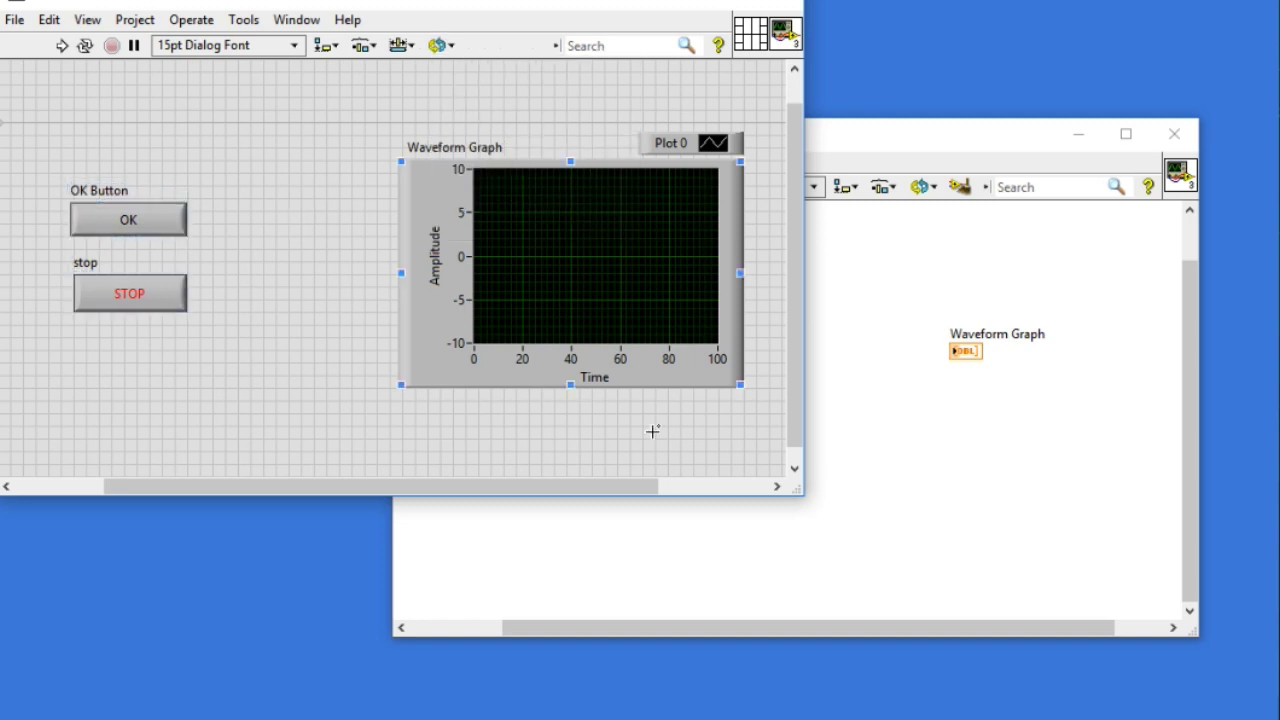
drag(797, 490, 1275, 715)
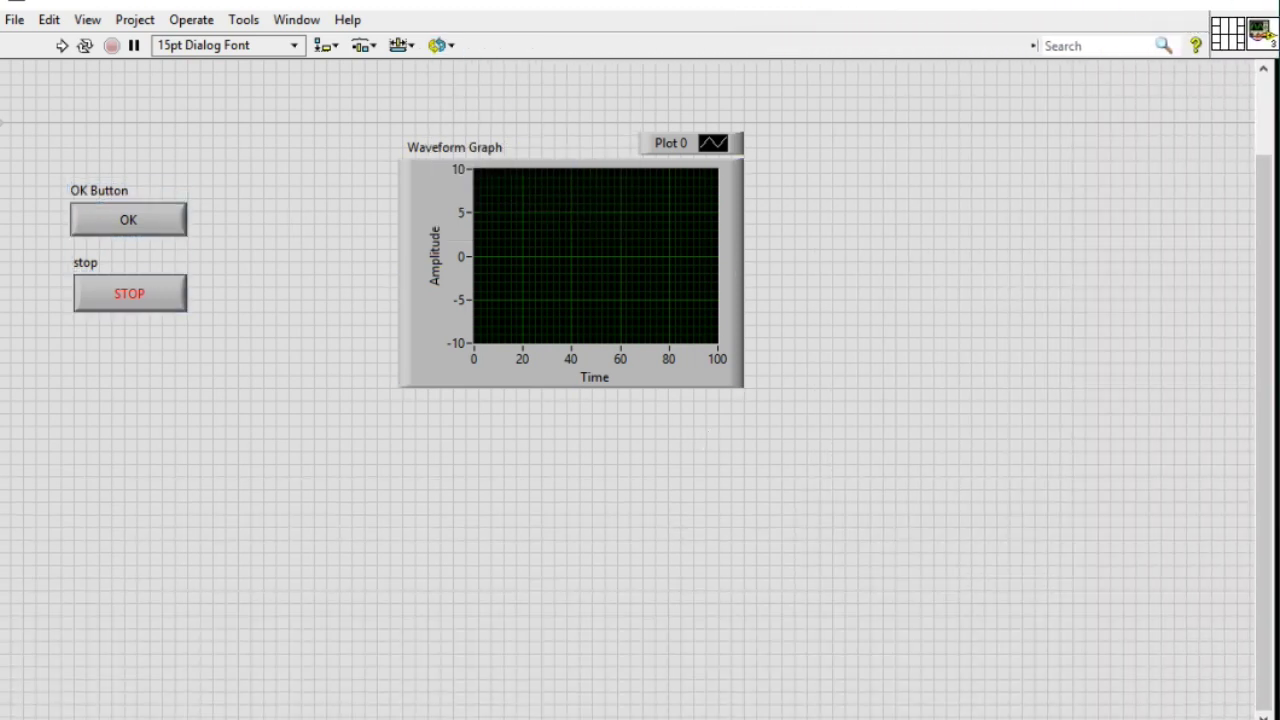
click(1052, 488)
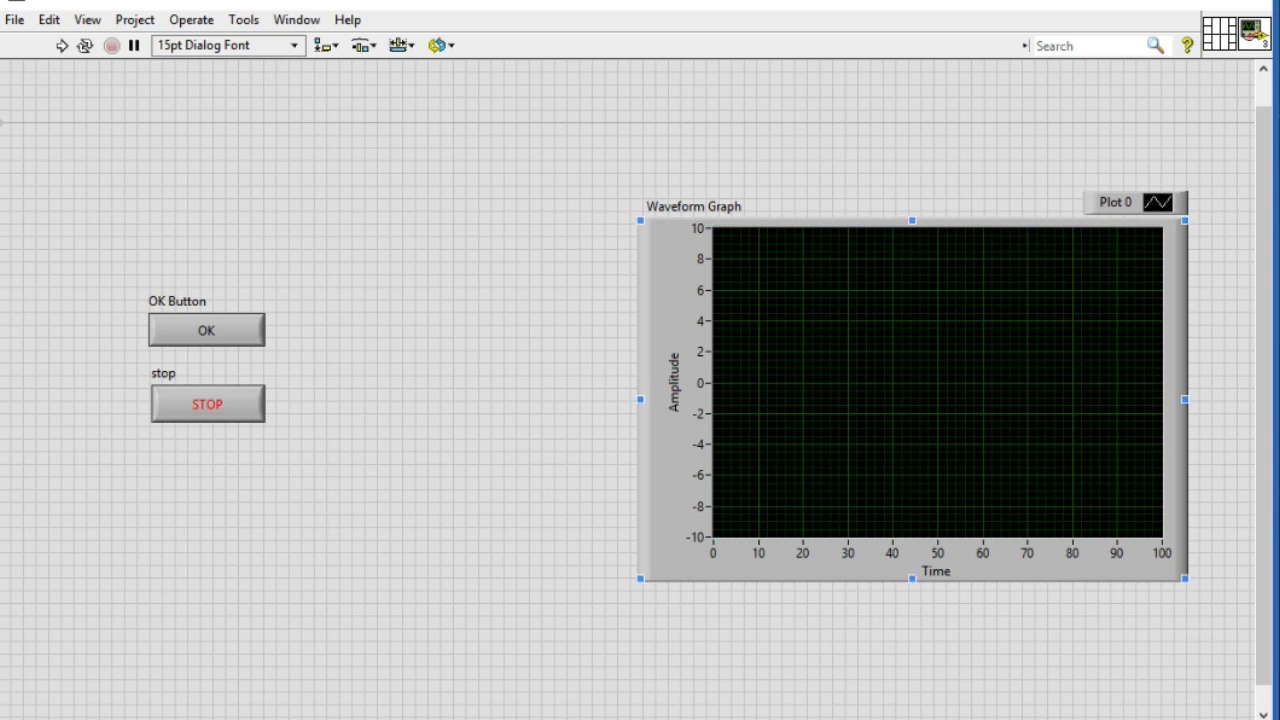
drag(1276, 716, 1185, 697)
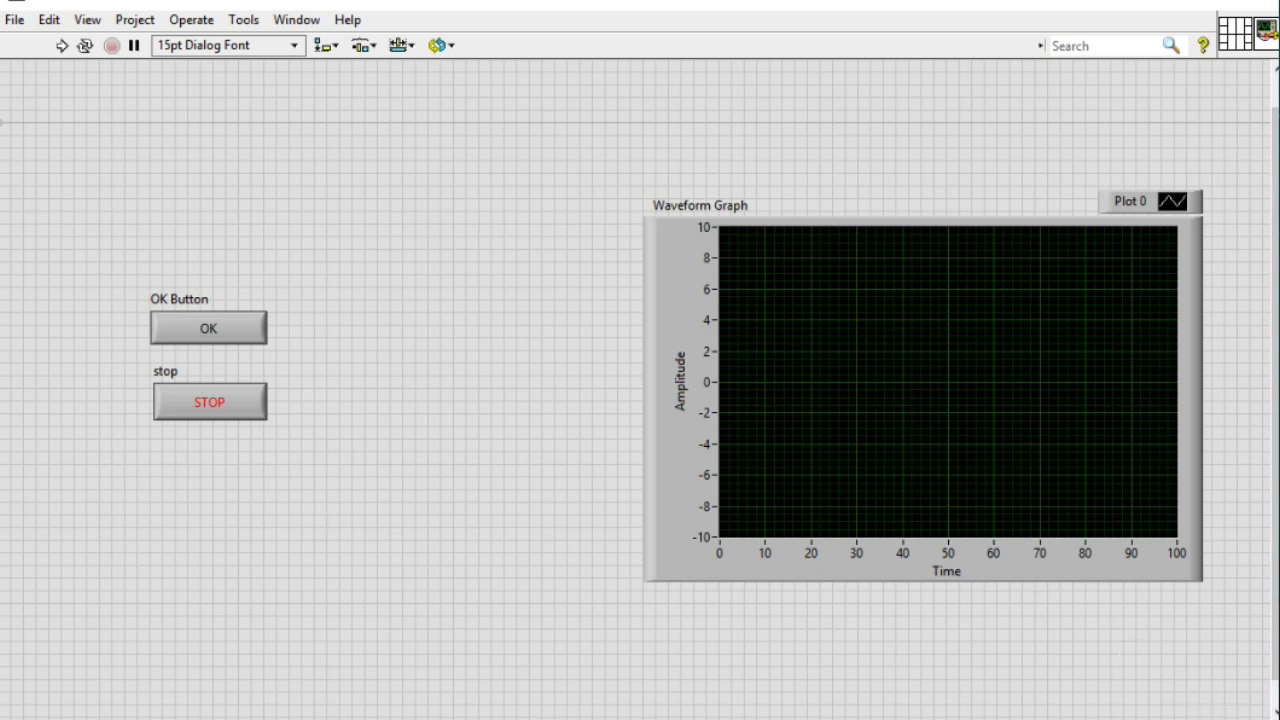
Step: Shrink the window back down and unlock the OK and STOP buttons via Reorder
drag(1277, 698, 808, 493)
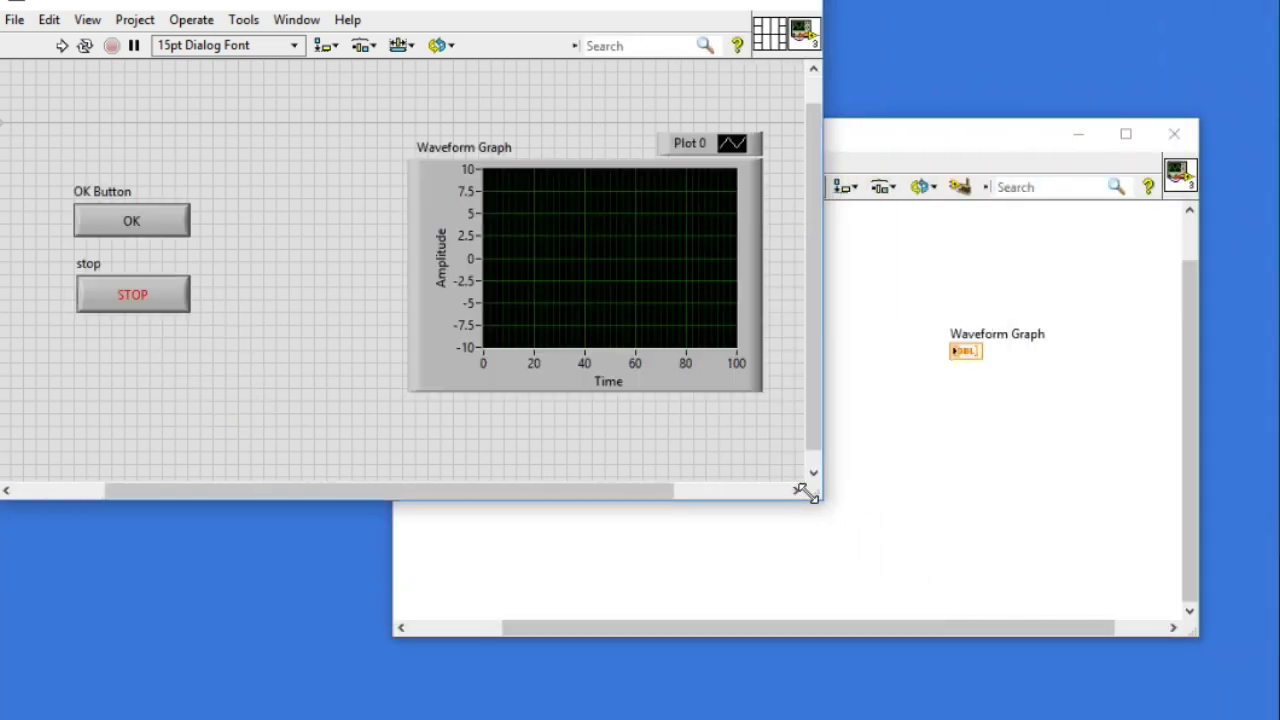
drag(240, 336, 231, 366)
right_click(137, 222)
click(72, 298)
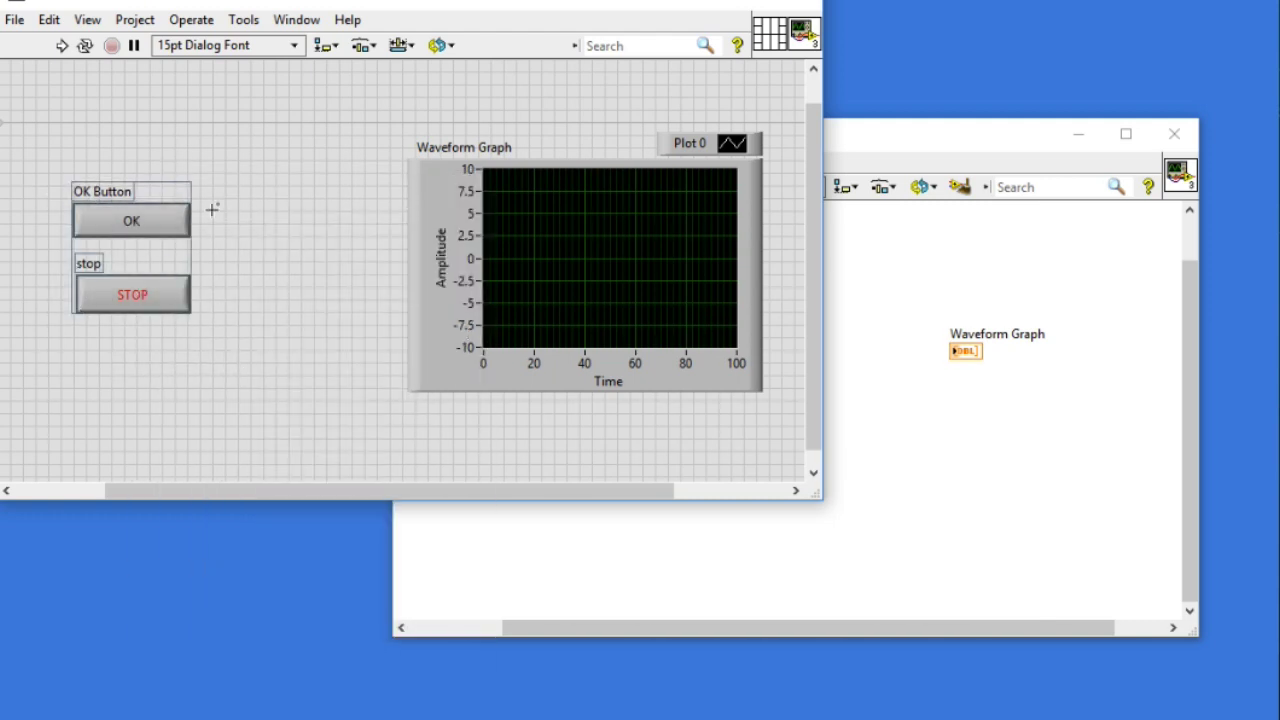
click(447, 47)
click(494, 137)
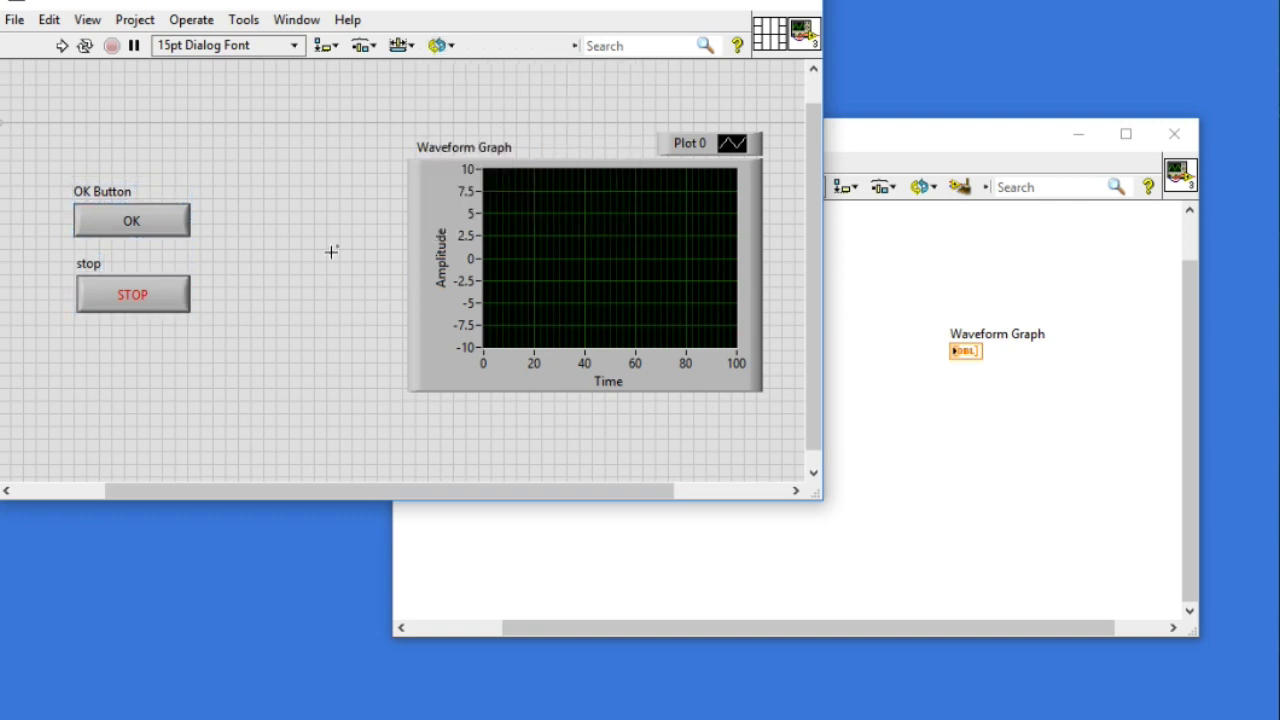
Step: Place a Vertical Splitter Bar from Containers just left of the Waveform Graph
right_click(276, 107)
click(245, 150)
right_click(247, 139)
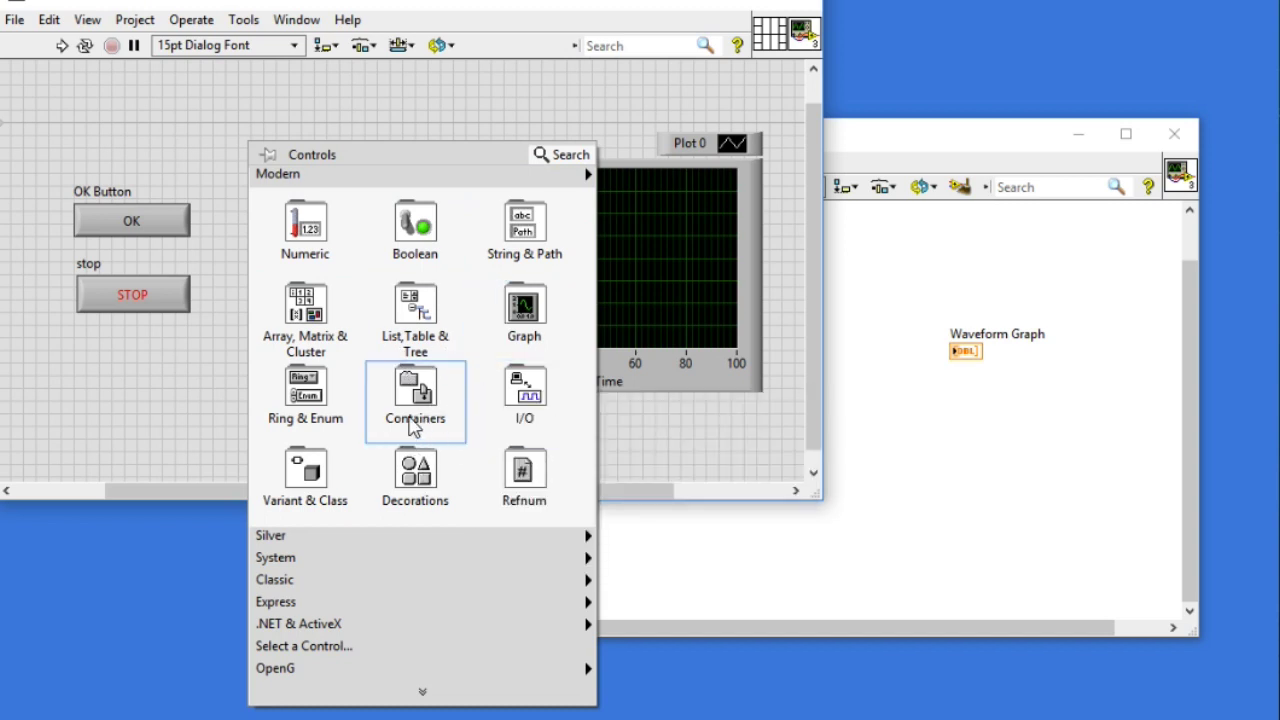
mouse_move(370, 410)
click(636, 487)
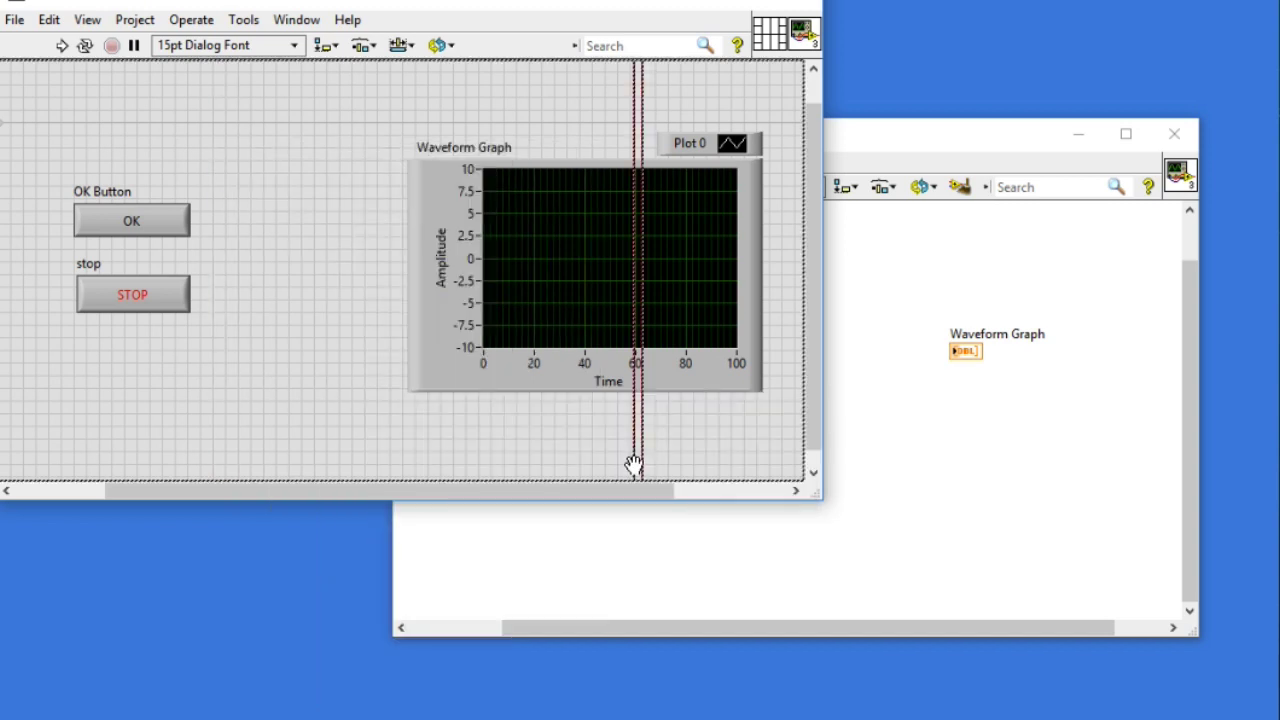
click(228, 366)
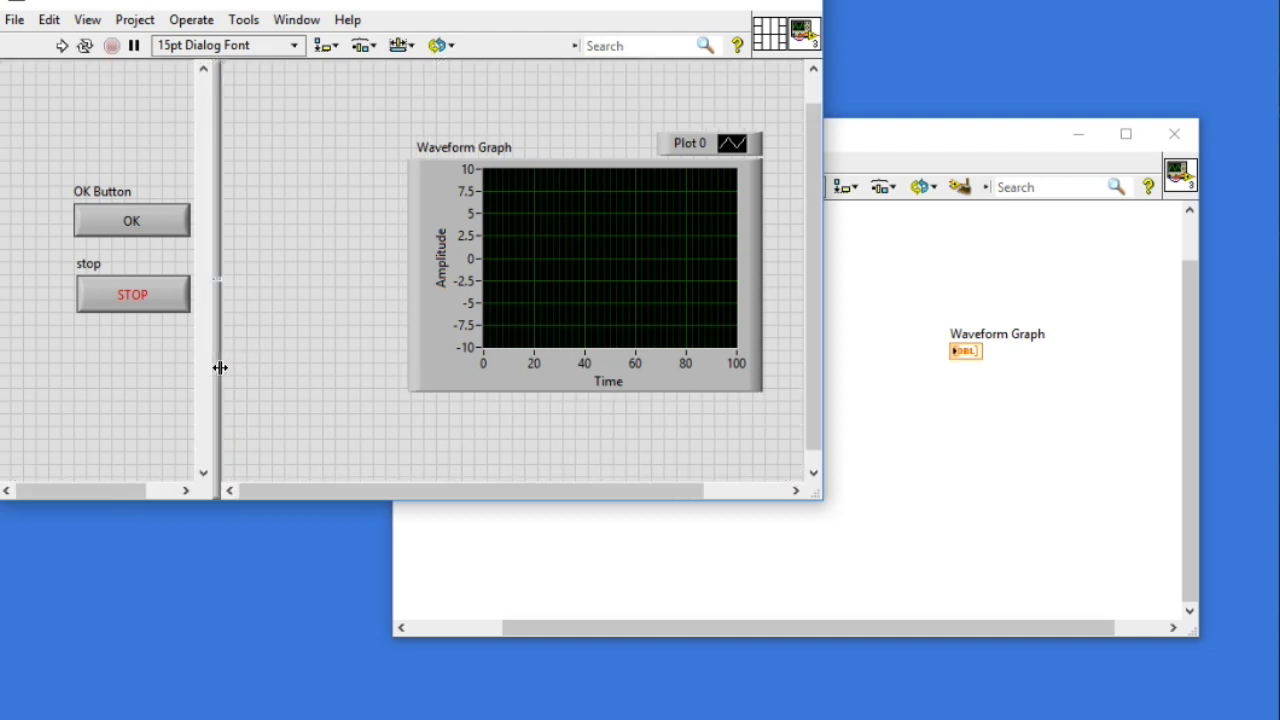
Step: Move the OK and STOP buttons up-left into the left pane and reposition the splitter
drag(20, 170, 192, 238)
shift+click(121, 305)
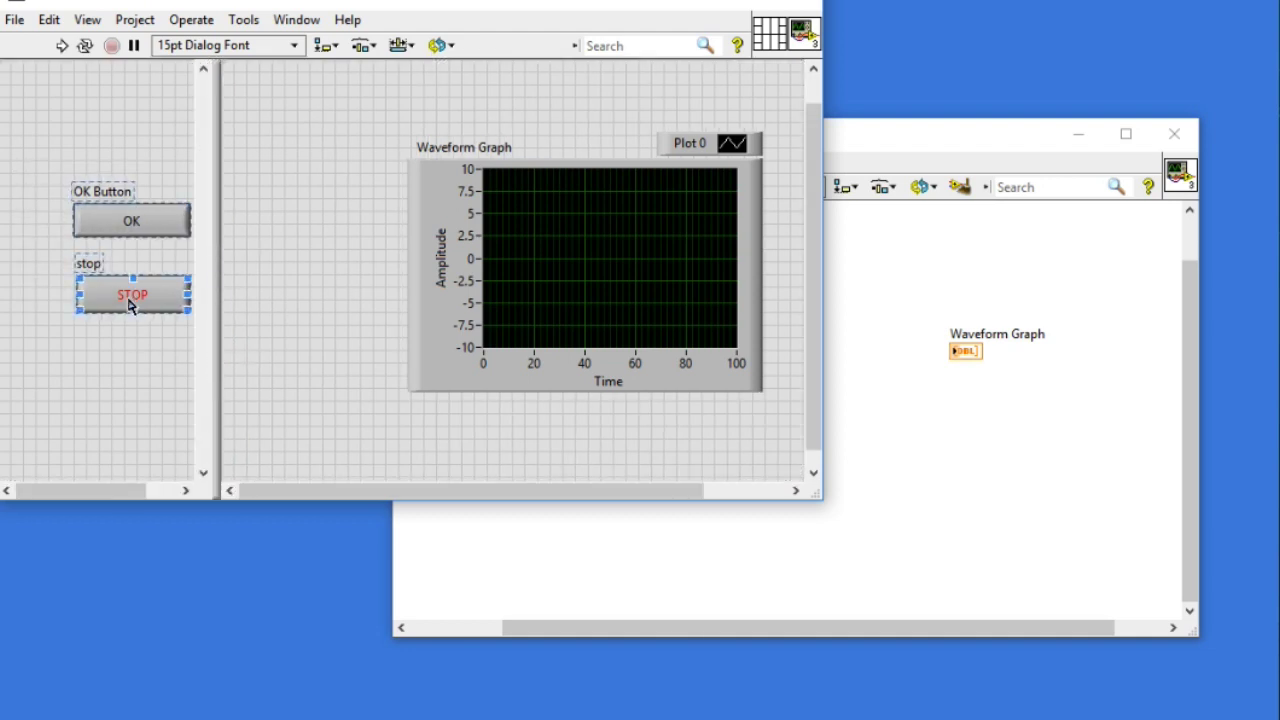
drag(121, 305, 67, 204)
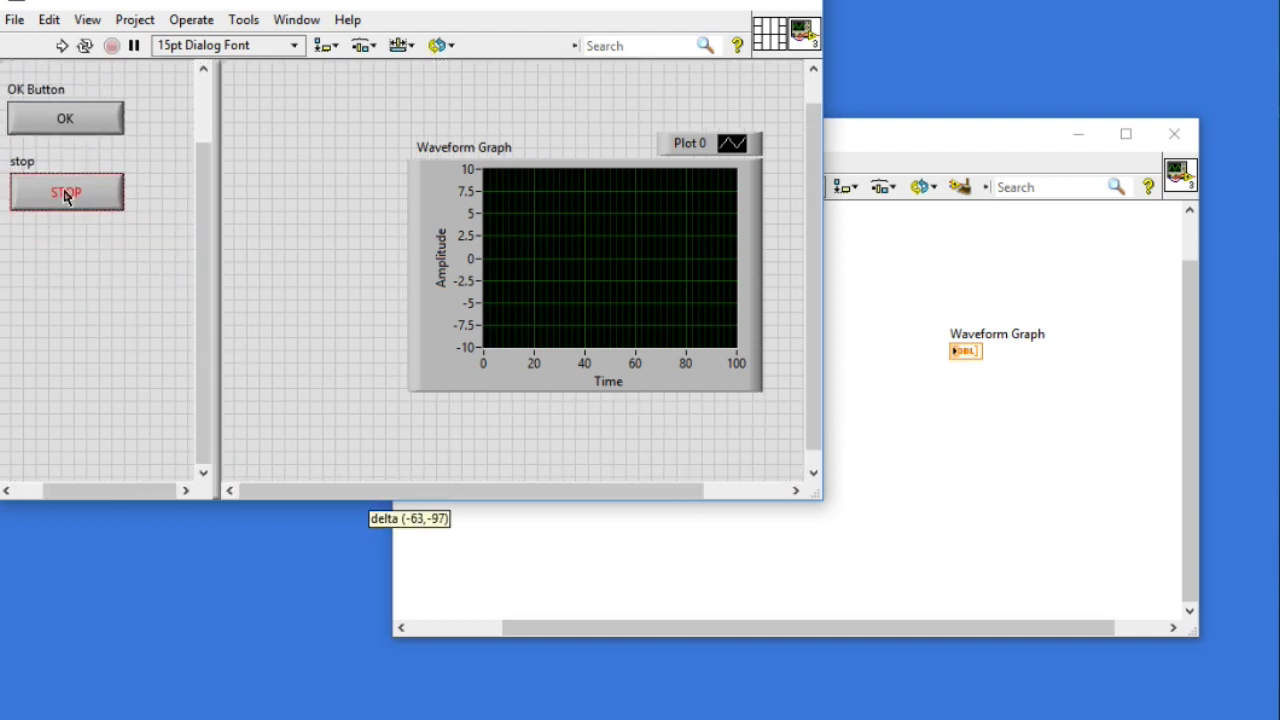
drag(203, 207, 198, 137)
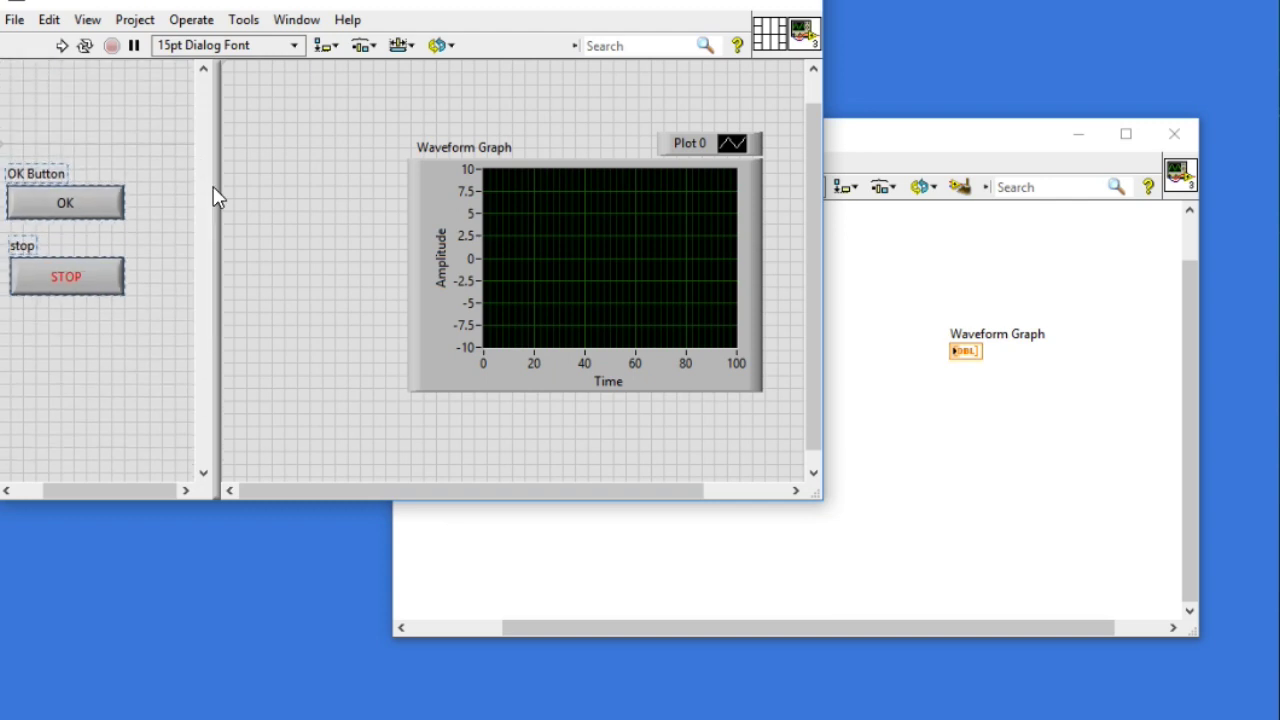
drag(218, 194, 140, 190)
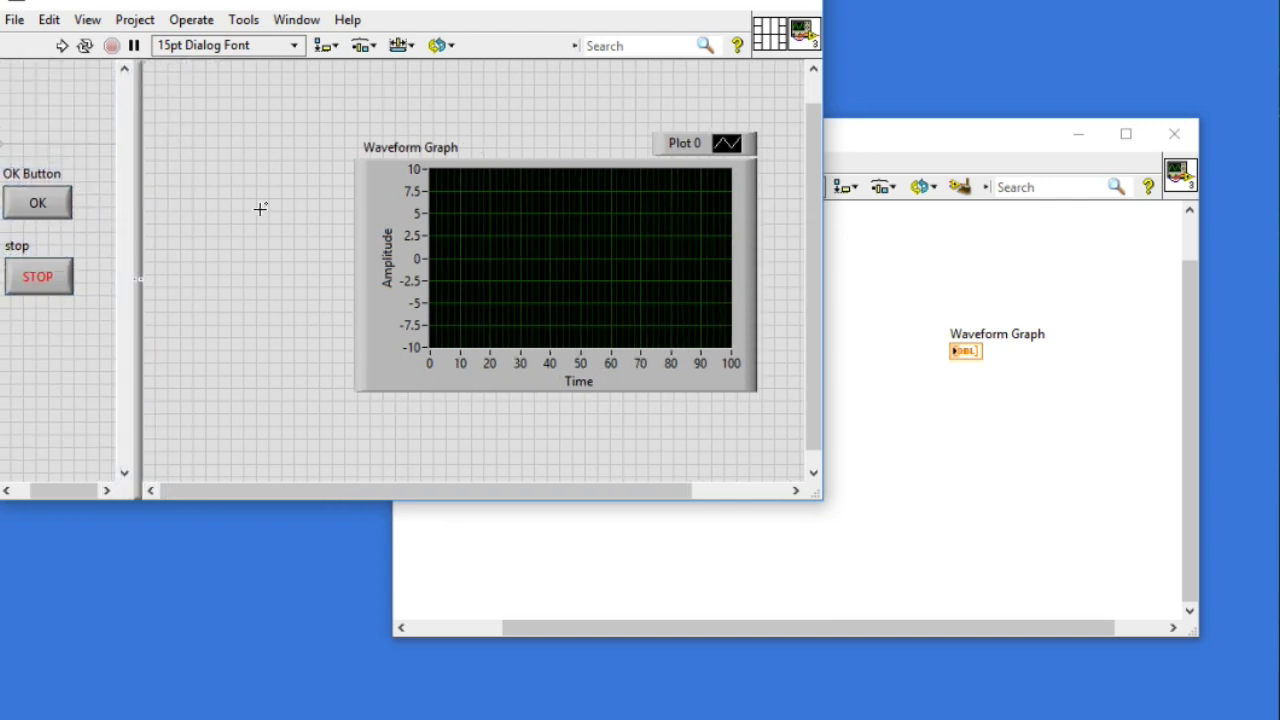
drag(140, 238, 197, 238)
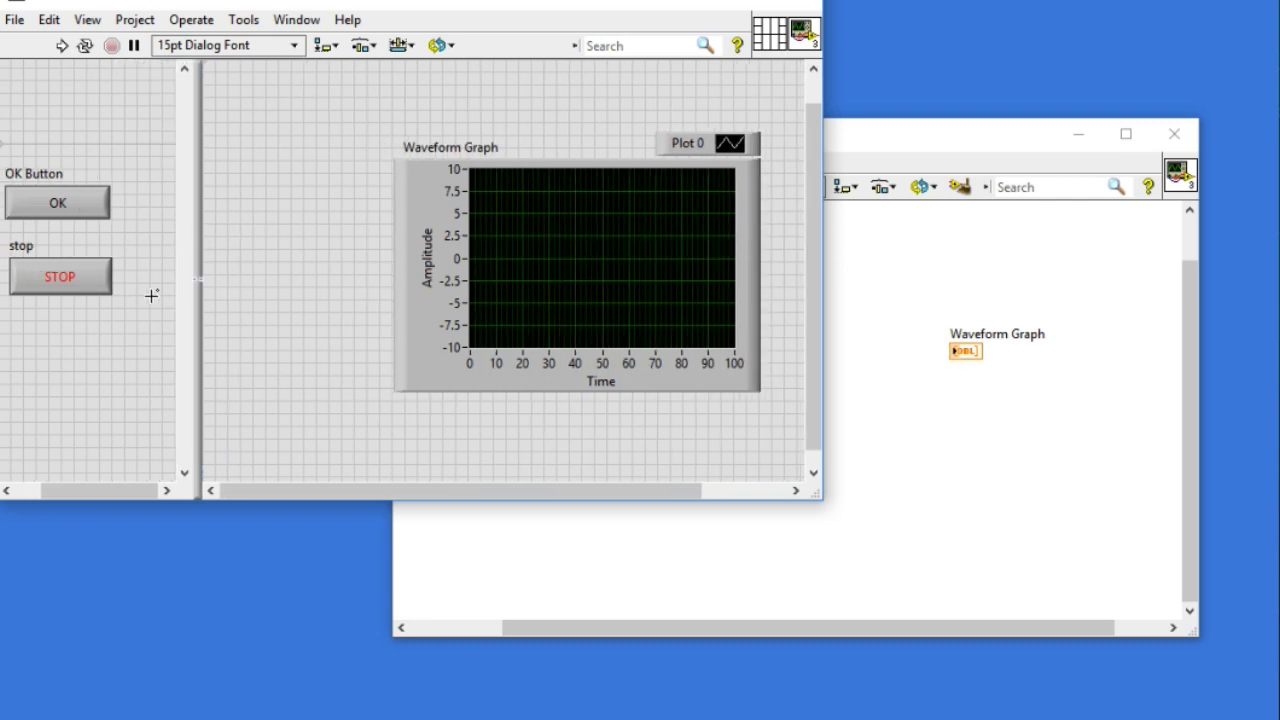
Step: Set the left pane's sizing option and widen the STOP button to the pane's left edge
right_click(186, 490)
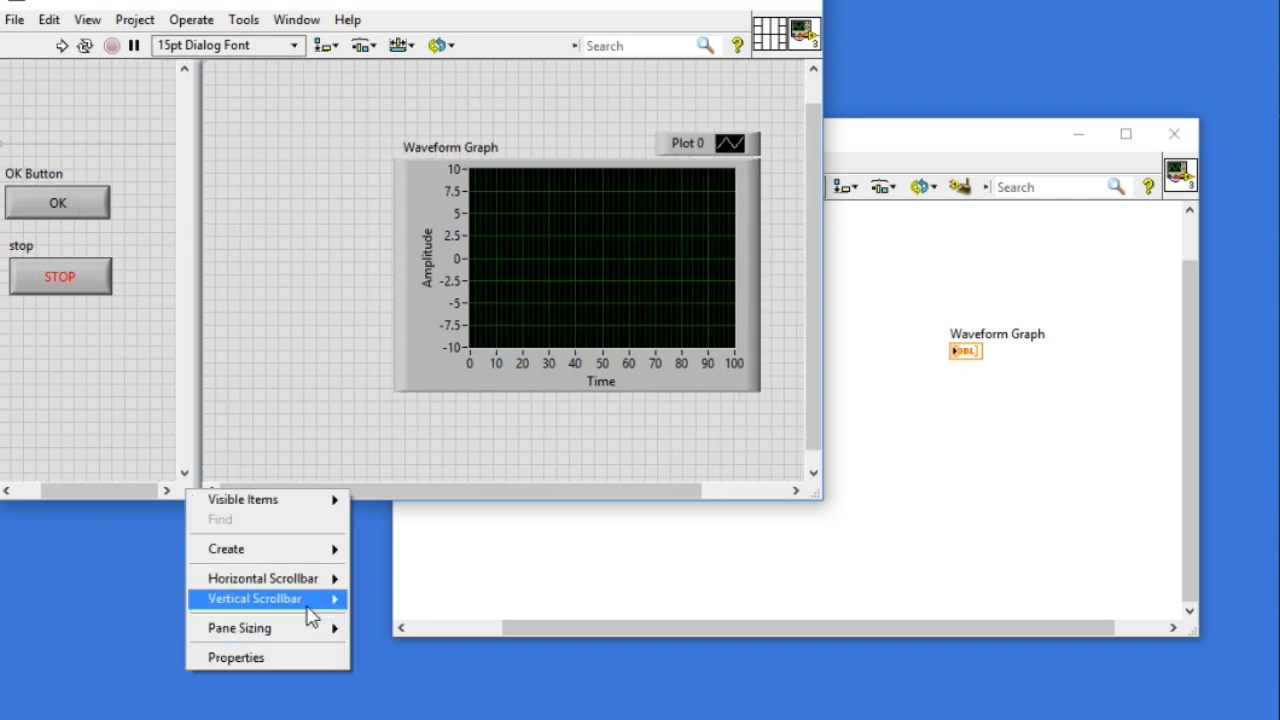
mouse_move(298, 632)
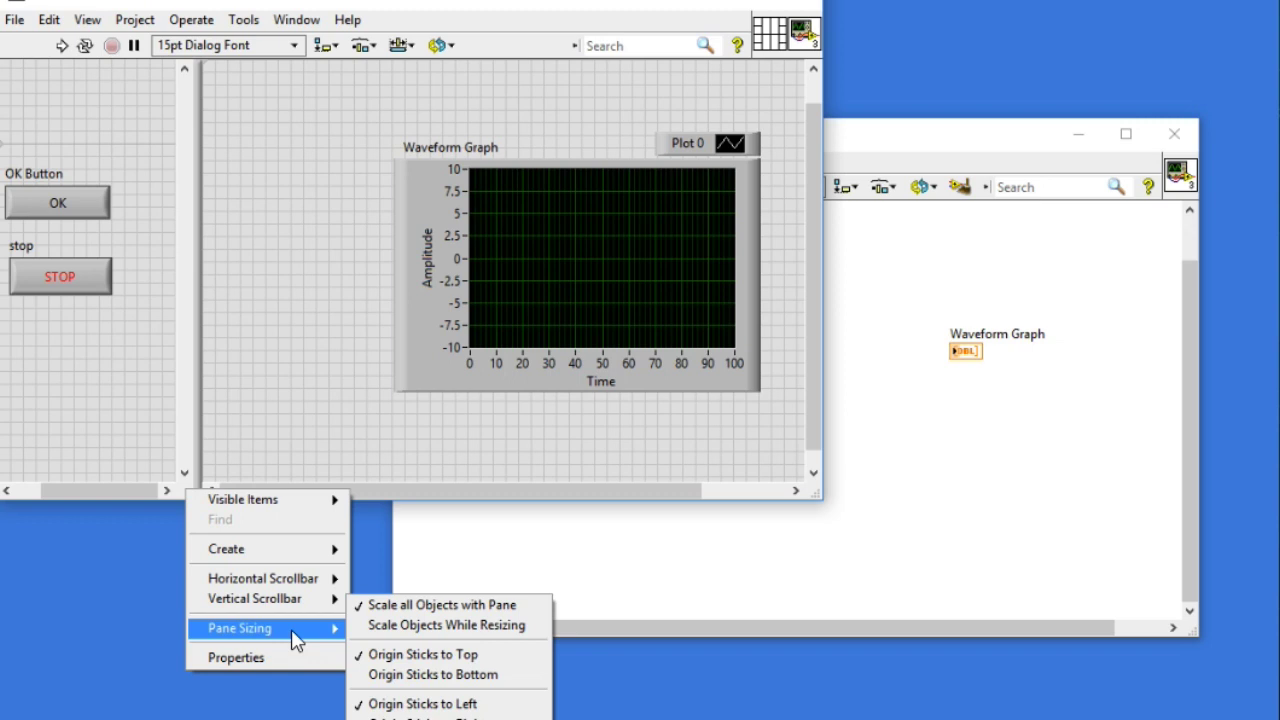
click(362, 605)
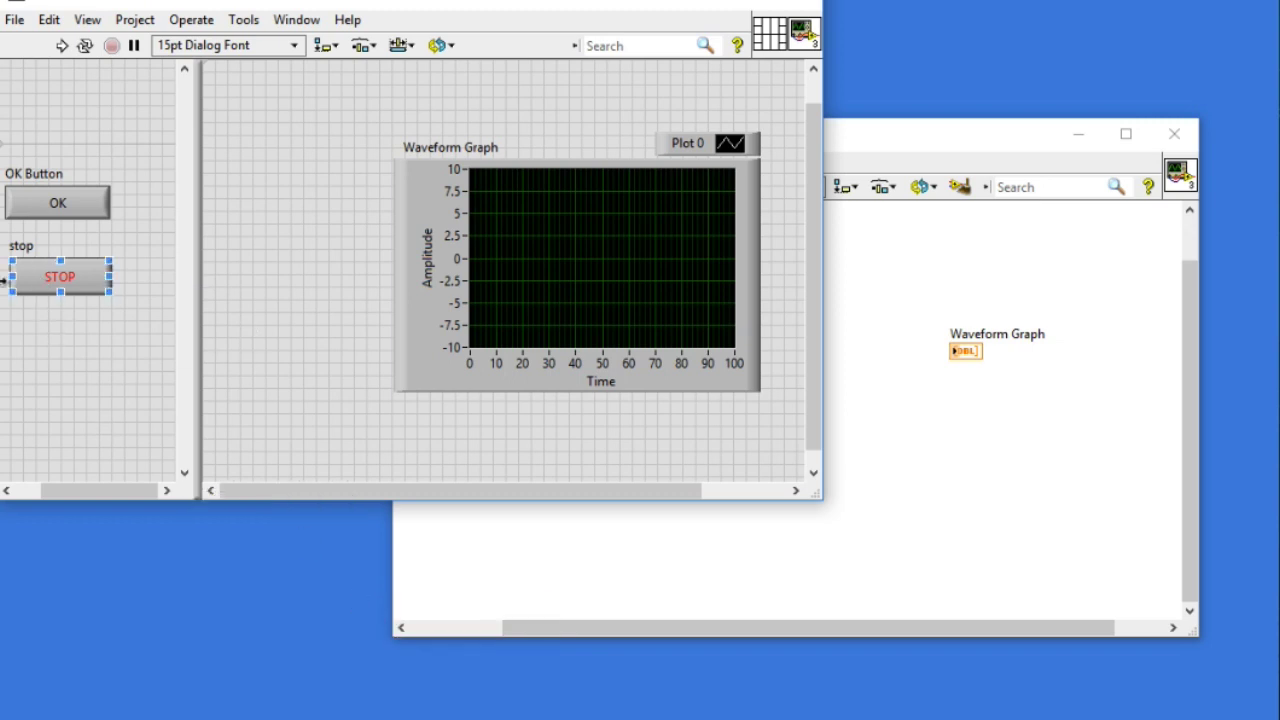
mouse_move(6, 270)
mouse_down()
mouse_move(17, 272)
mouse_move(0, 272)
mouse_up()
click(97, 333)
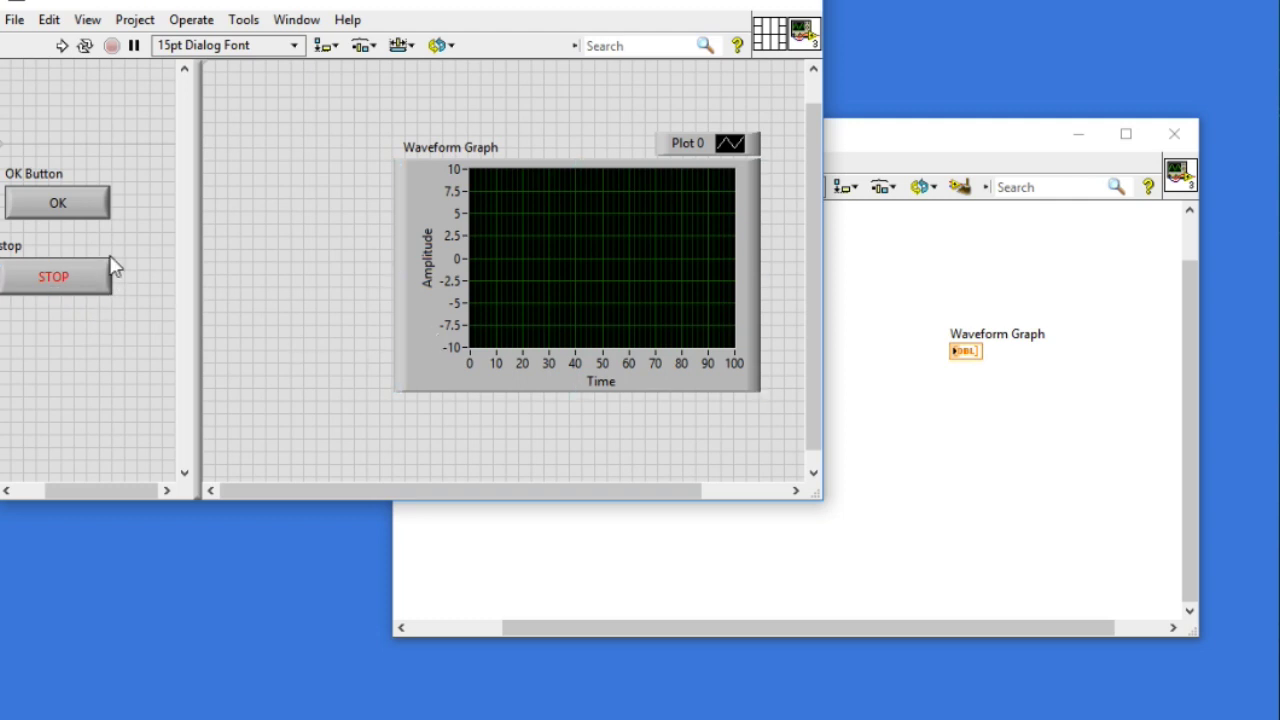
Step: Move the Waveform Graph to the right pane's top-left corner and enlarge it to fill the pane
drag(391, 172, 209, 108)
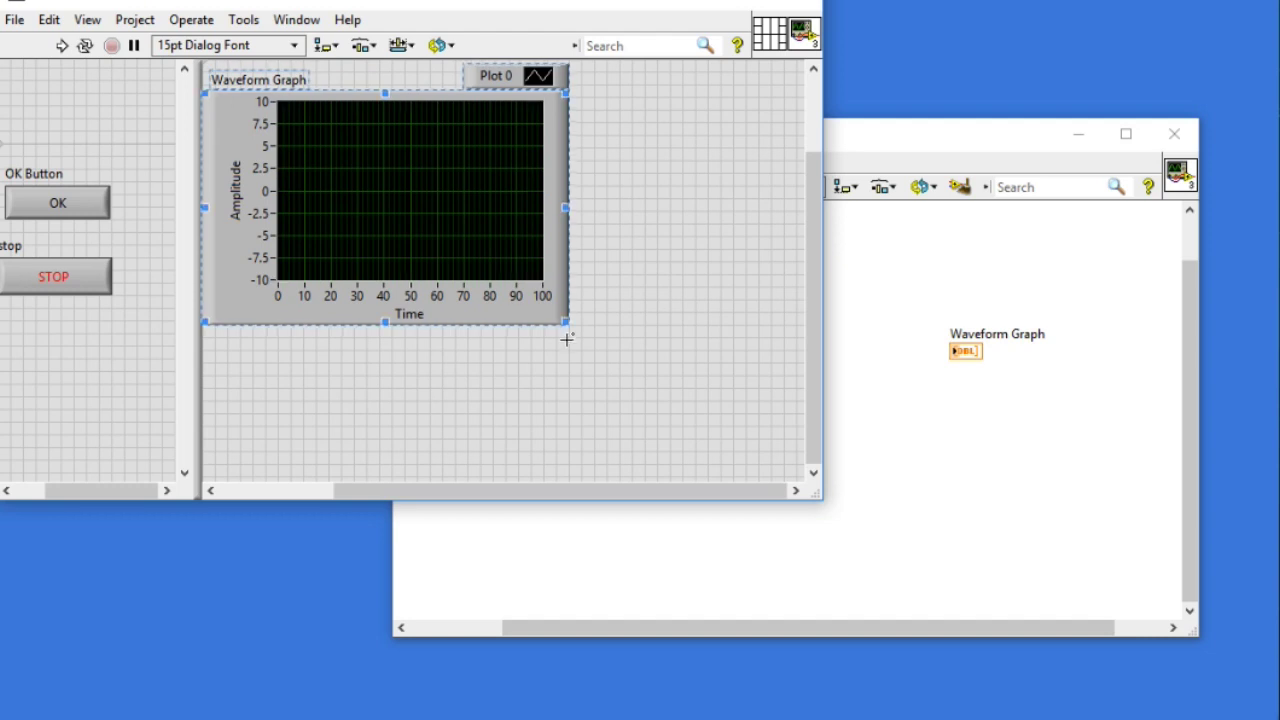
drag(568, 323, 792, 473)
right_click(815, 497)
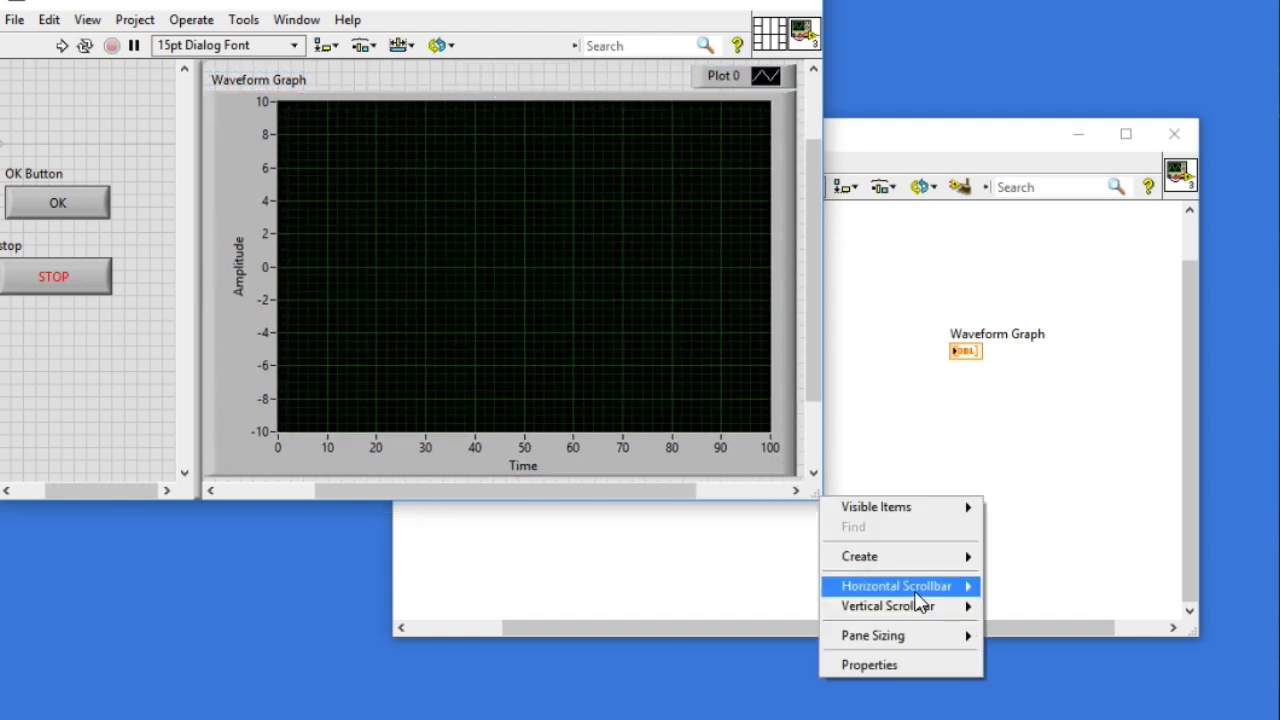
mouse_move(922, 640)
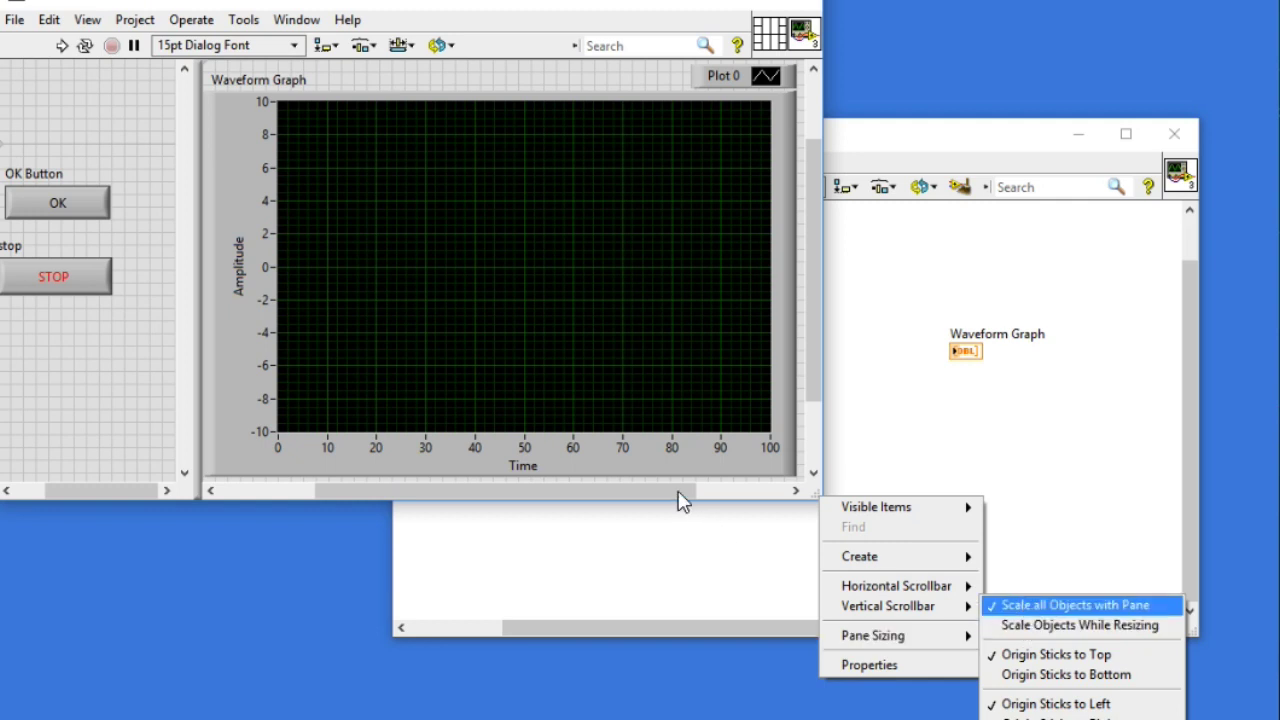
key(Escape)
key(Escape)
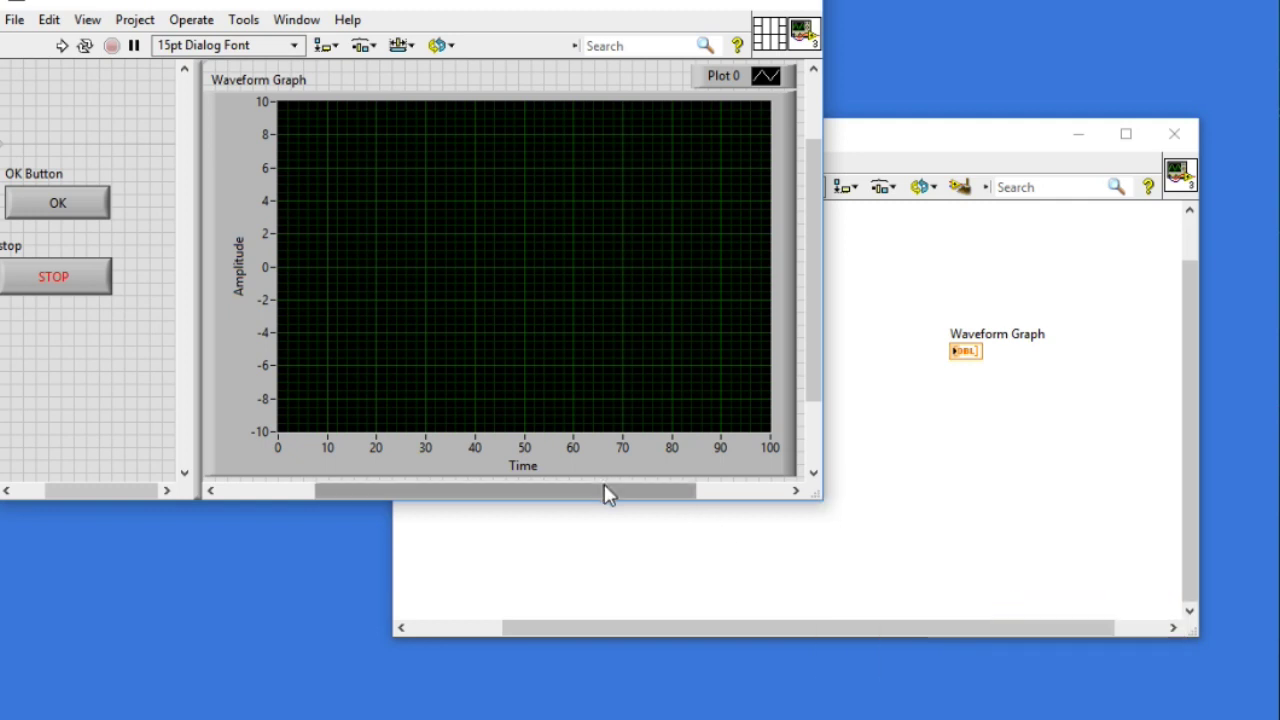
Step: Maximize, restore and enlarge the front panel to confirm only the Waveform Graph scales
click(296, 275)
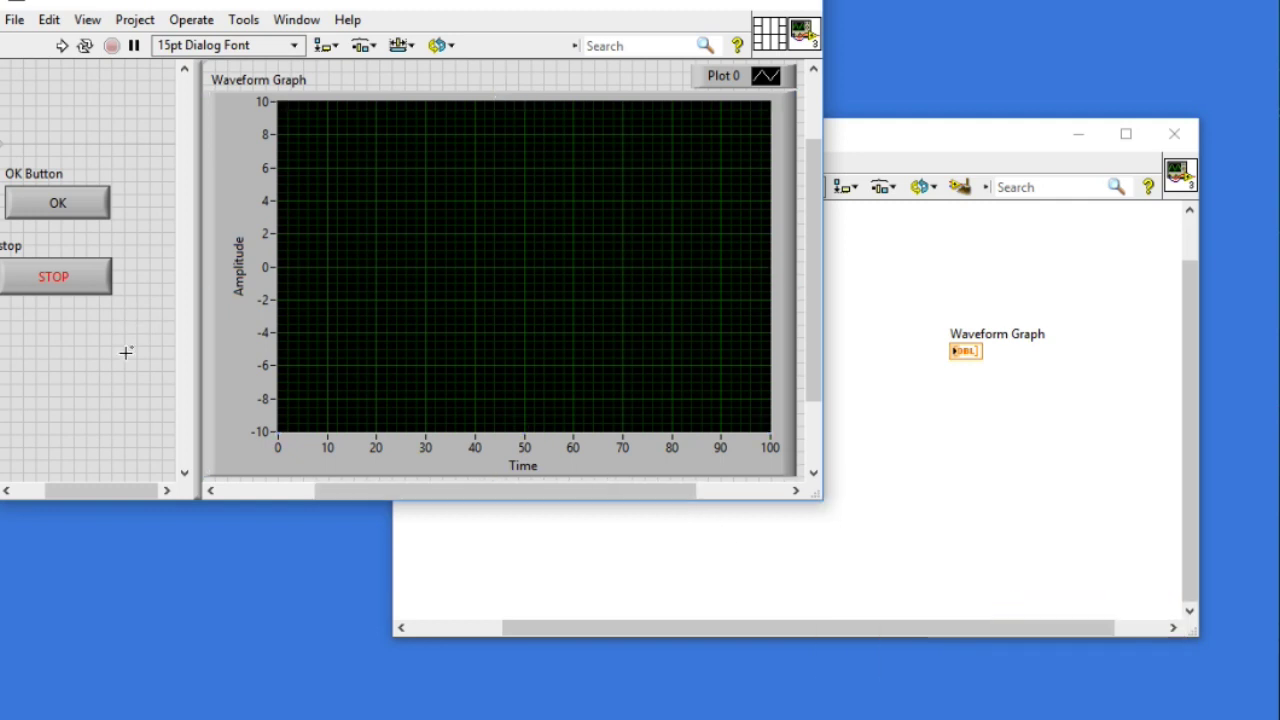
click(748, 8)
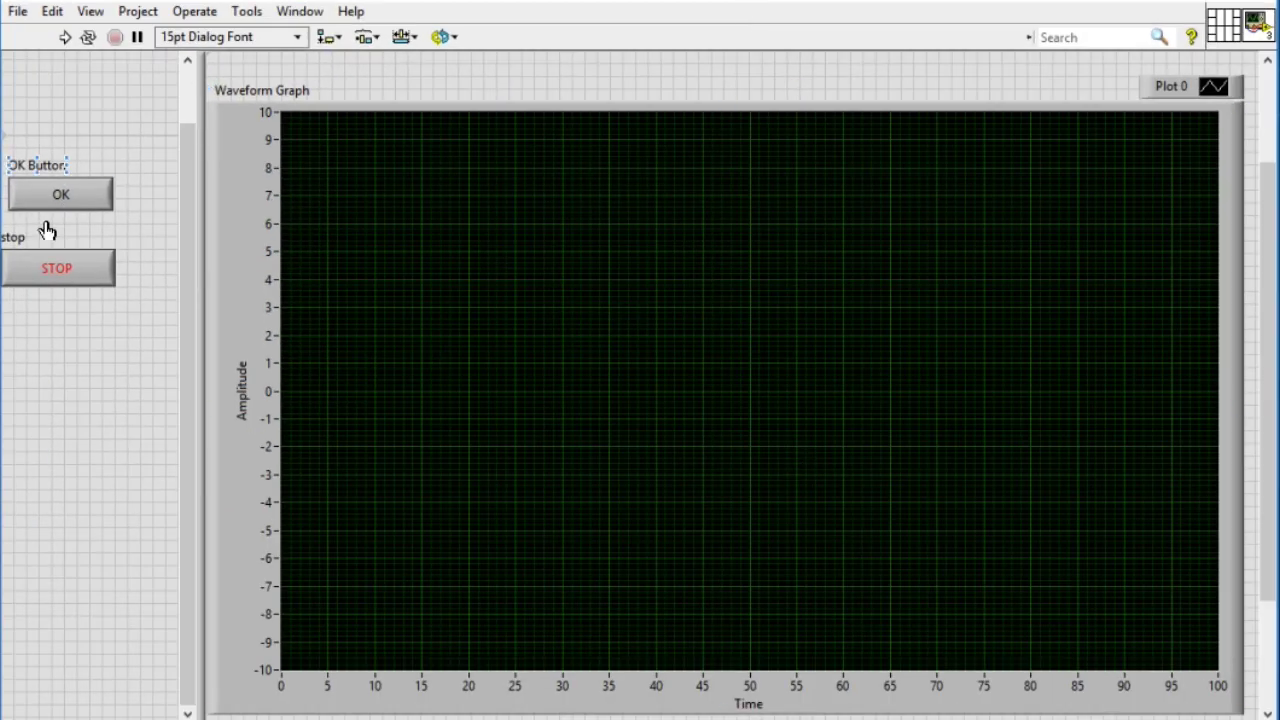
click(88, 216)
click(1218, 6)
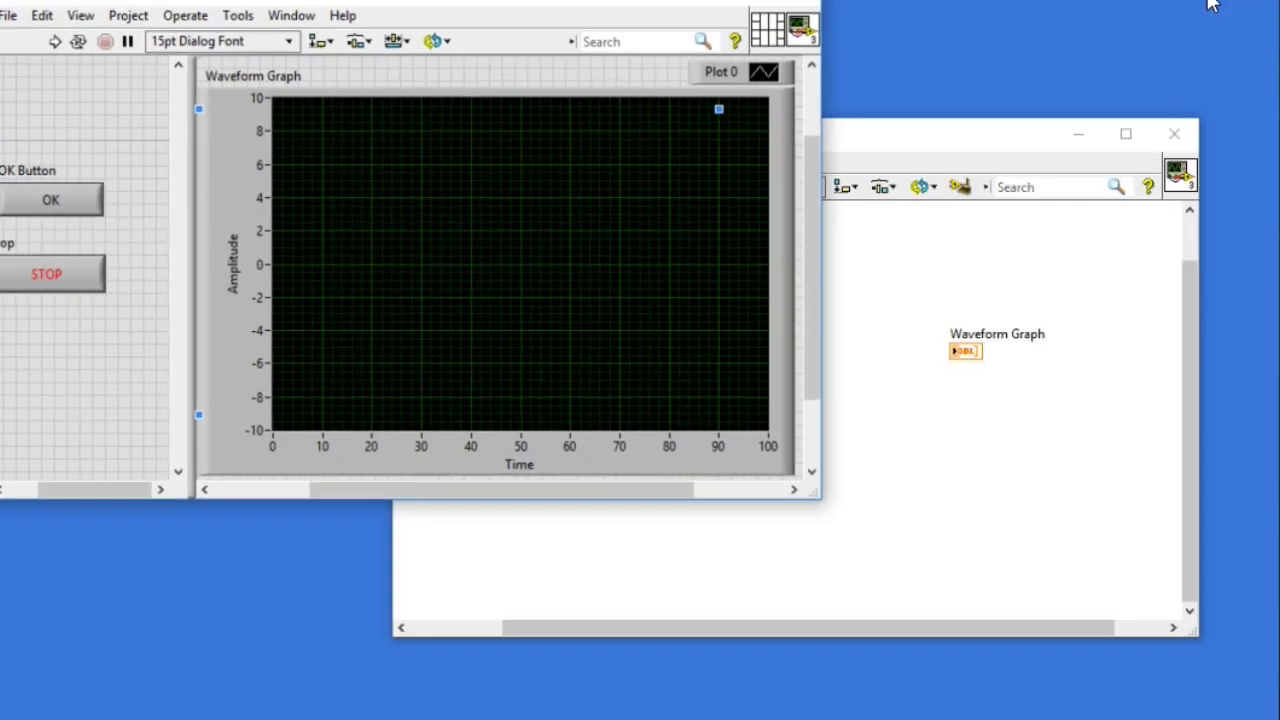
drag(818, 503, 1088, 676)
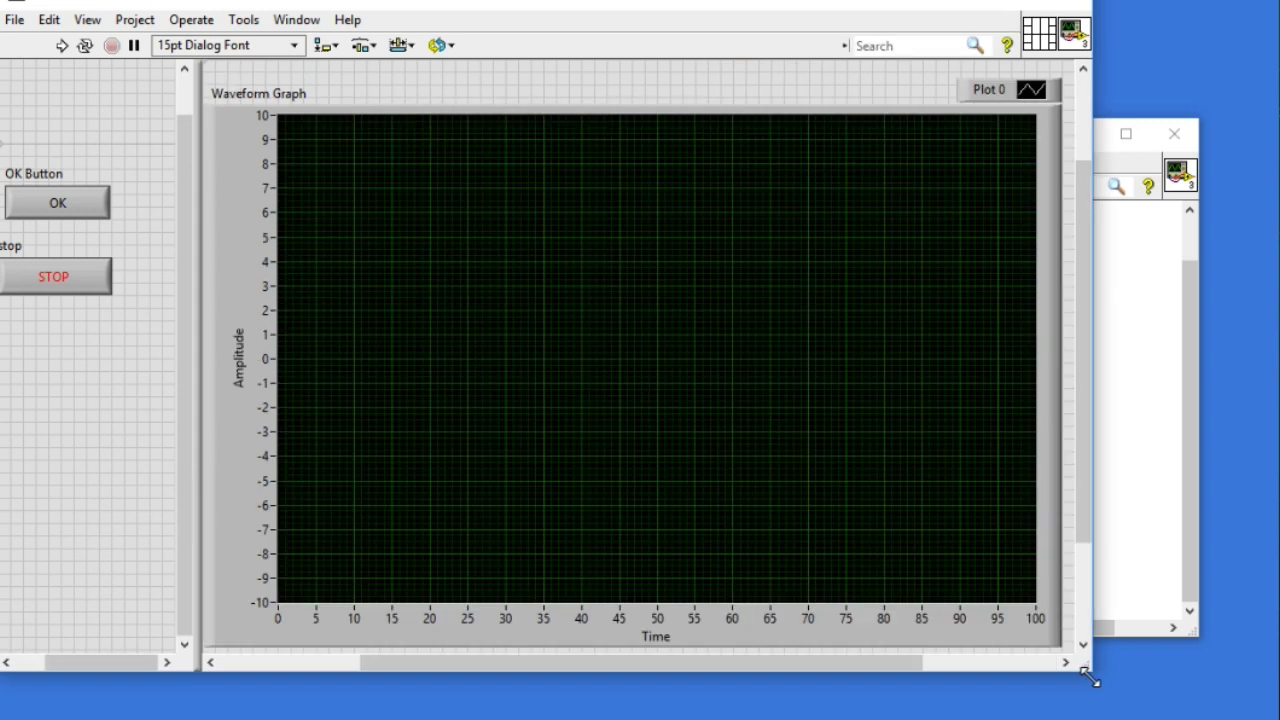